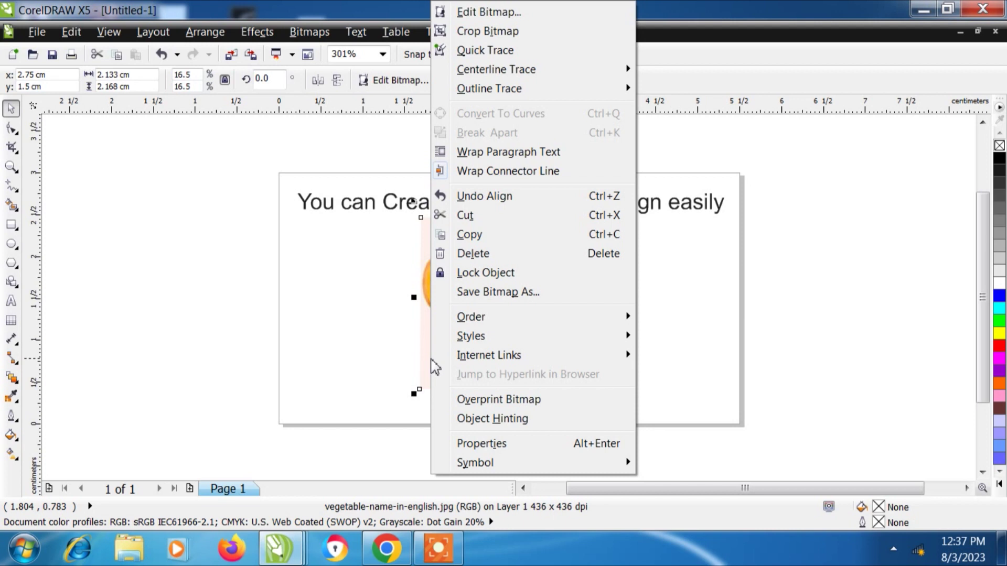
# Step: Lock the pumpkin bitmap on the page
pyautogui.moveTo(437, 363)
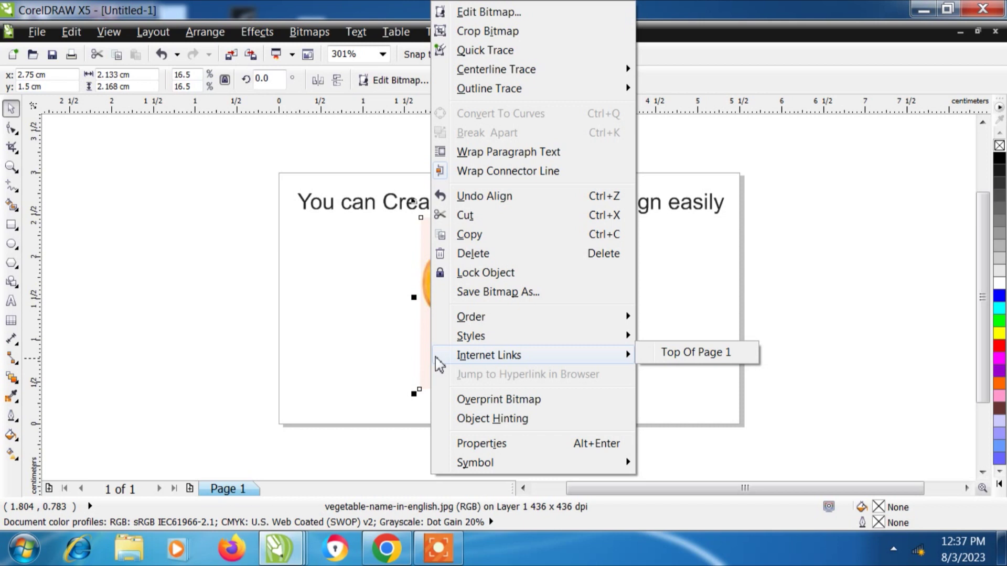
pyautogui.moveTo(501, 314)
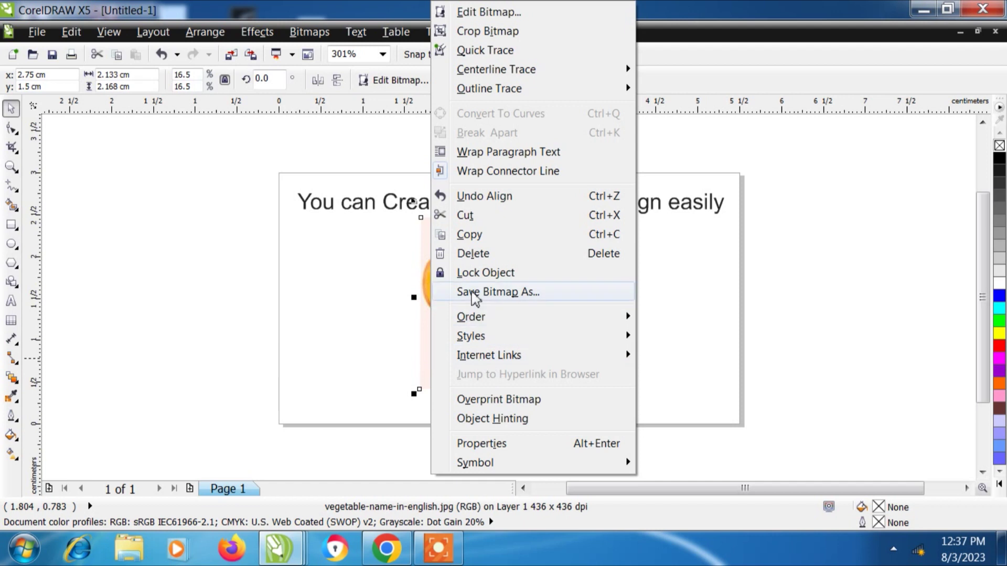
pyautogui.click(486, 273)
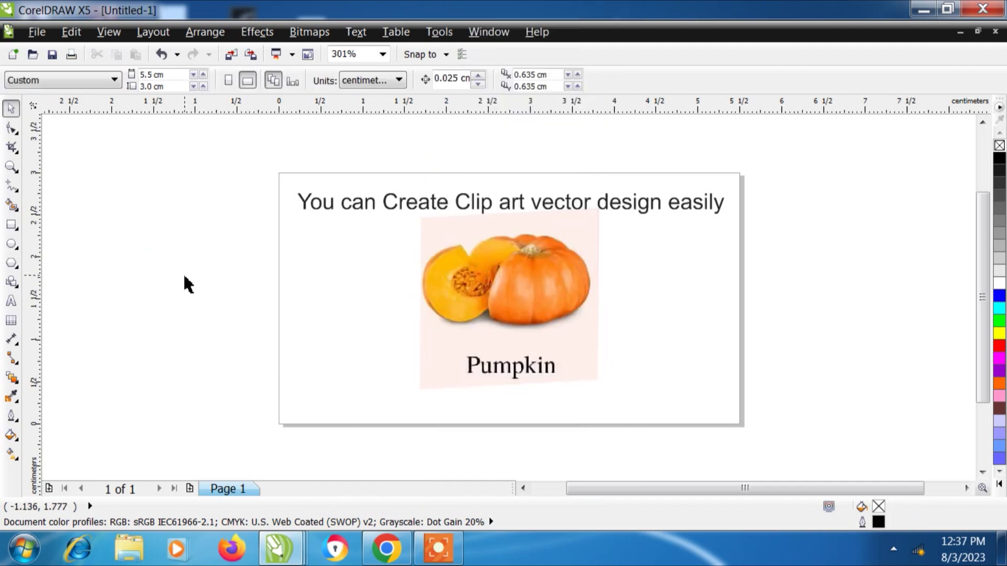
# Step: Draw a rectangle about 0.41 × 0.83 cm over the front-left segment of the whole pumpkin
pyautogui.click(11, 167)
pyautogui.moveTo(485, 233); pyautogui.dragTo(636, 338)
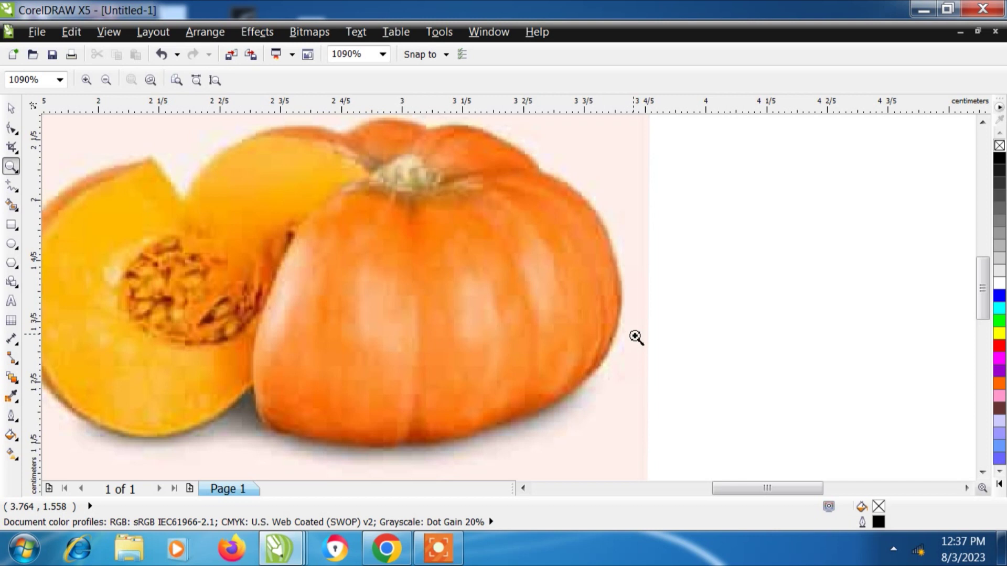
pyautogui.click(11, 108)
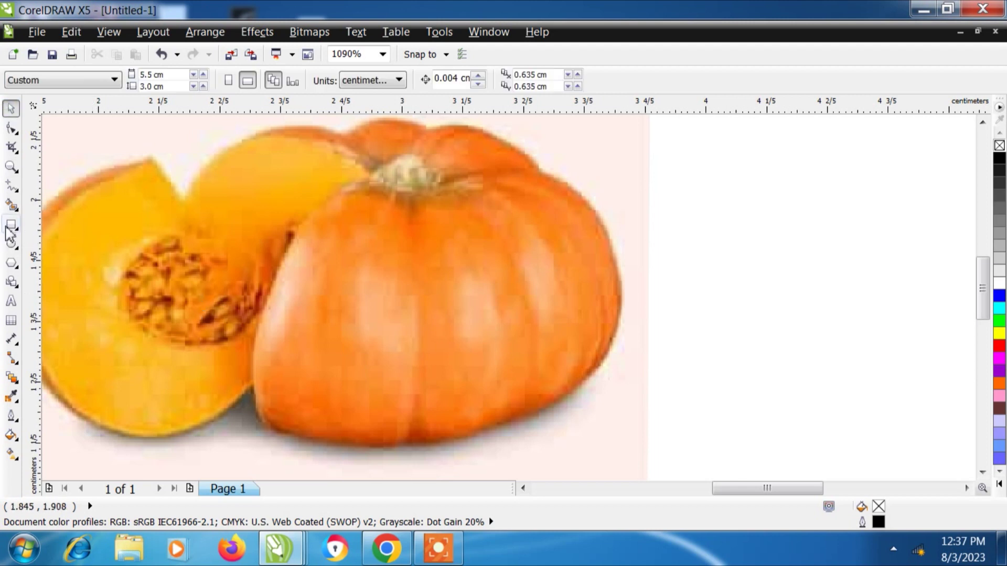
pyautogui.click(11, 224)
pyautogui.moveTo(287, 192); pyautogui.dragTo(412, 442)
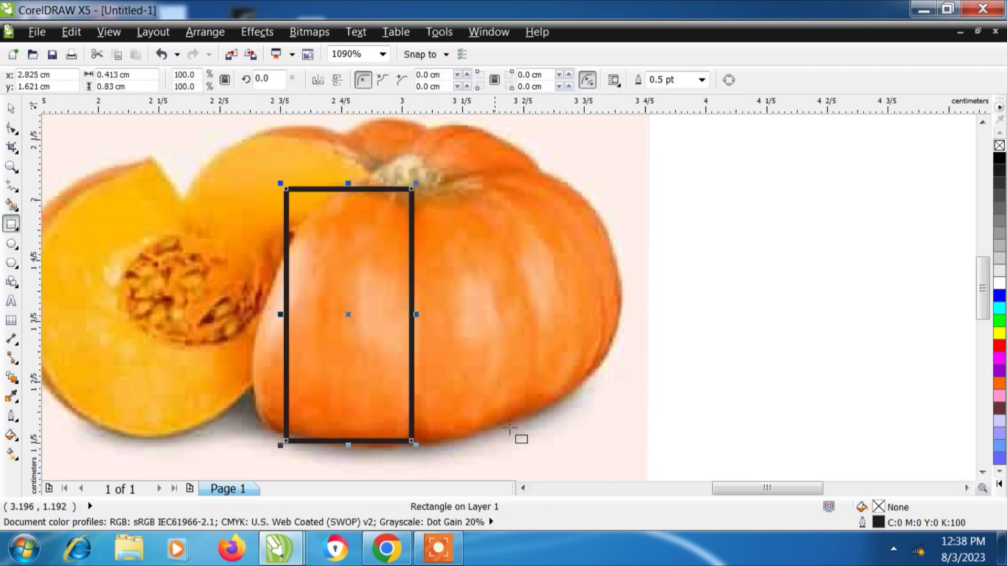
pyautogui.press('space')
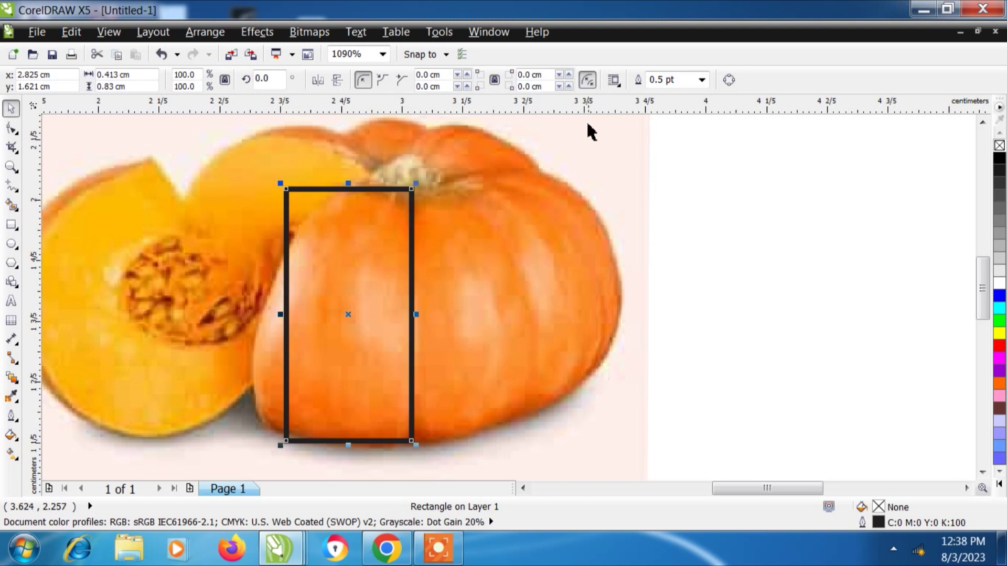
# Step: Give the rectangle a hairline outline and convert it to curves
pyautogui.click(702, 79)
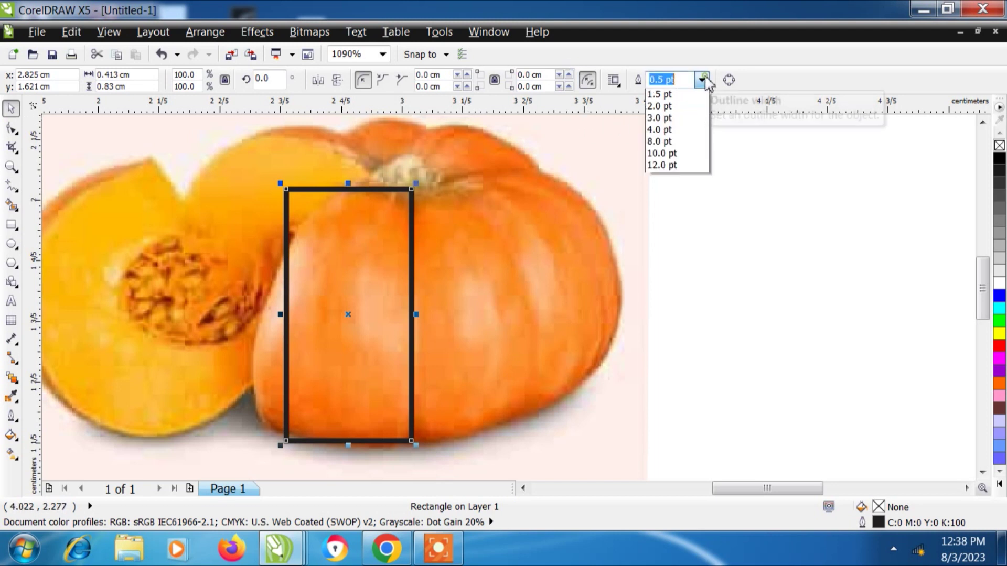
pyautogui.click(669, 107)
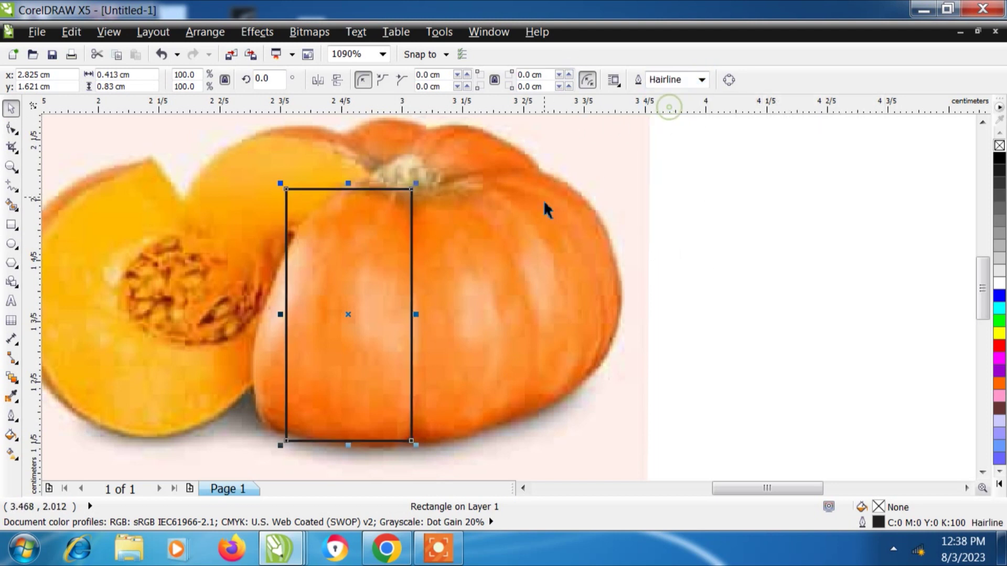
pyautogui.rightClick(364, 238)
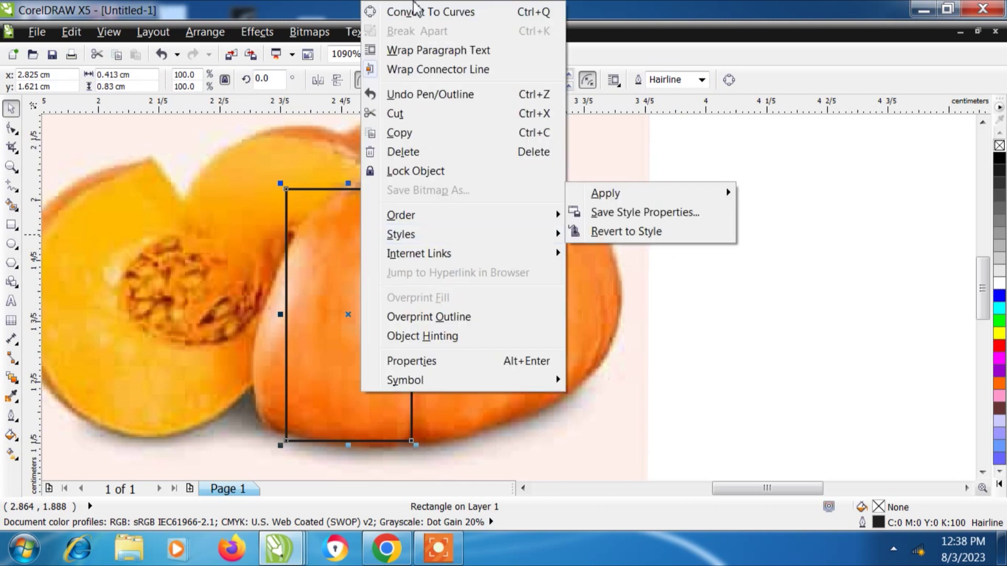
pyautogui.click(414, 12)
# Step: Move the rectangle's two upper corner nodes and lower-left node to match the corners of the pumpkin's front-left segment
pyautogui.click(11, 128)
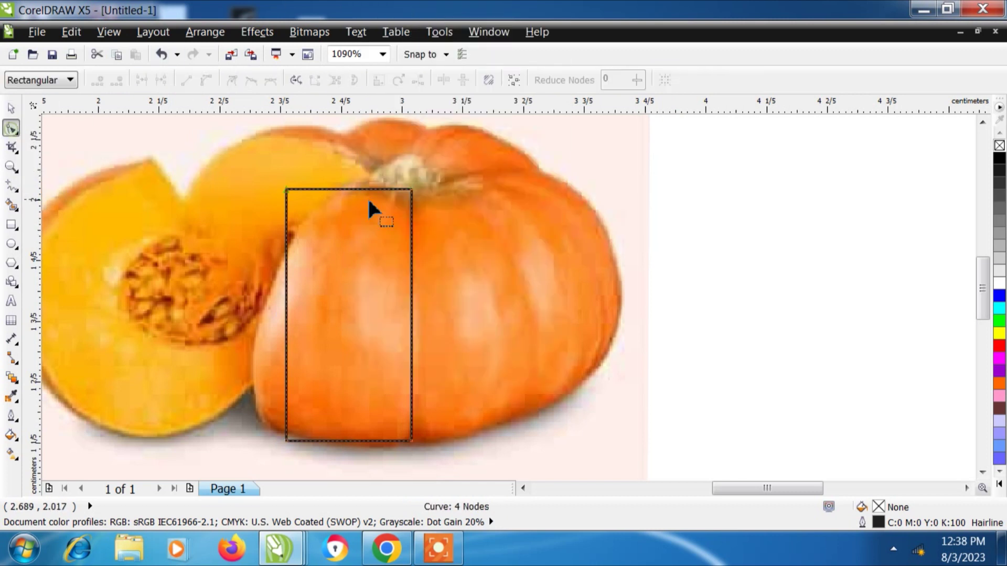
pyautogui.click(412, 190)
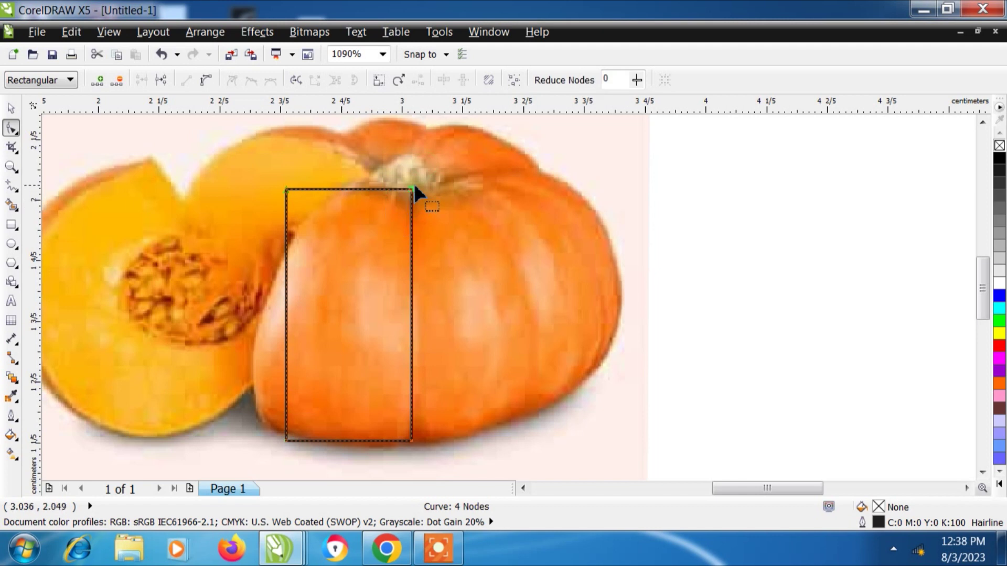
pyautogui.moveTo(409, 188); pyautogui.dragTo(411, 197)
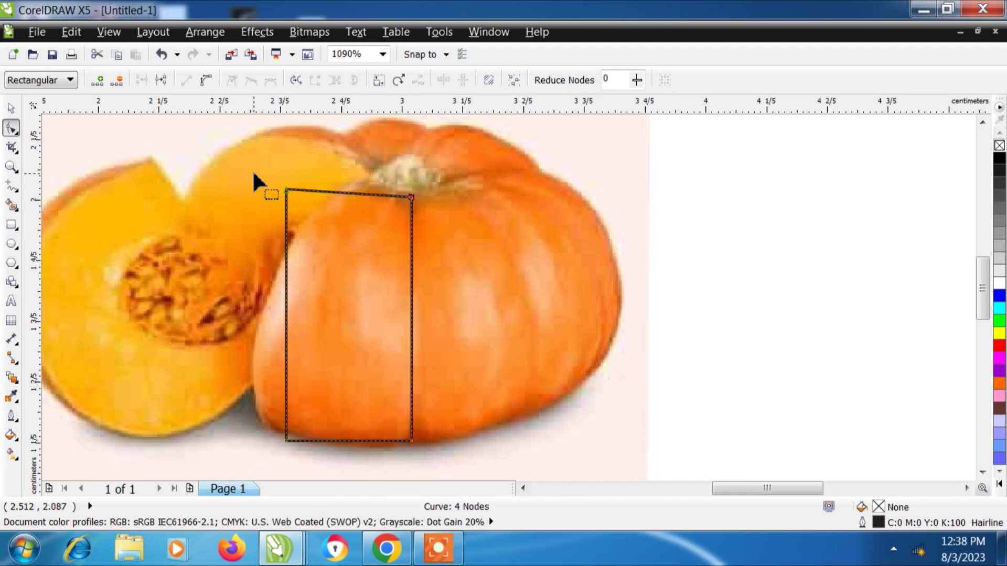
pyautogui.moveTo(285, 189); pyautogui.dragTo(349, 194)
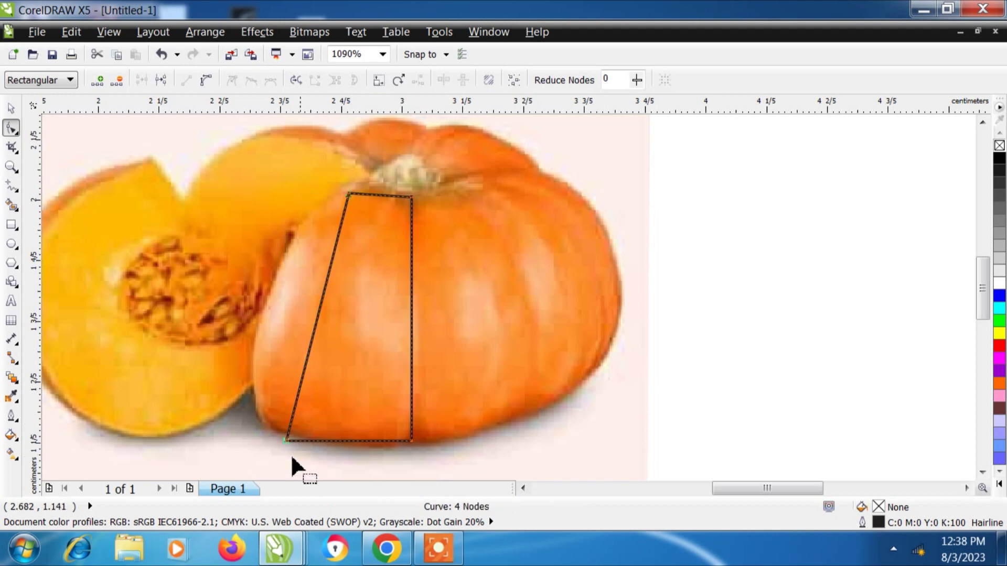
pyautogui.moveTo(285, 440); pyautogui.dragTo(273, 436)
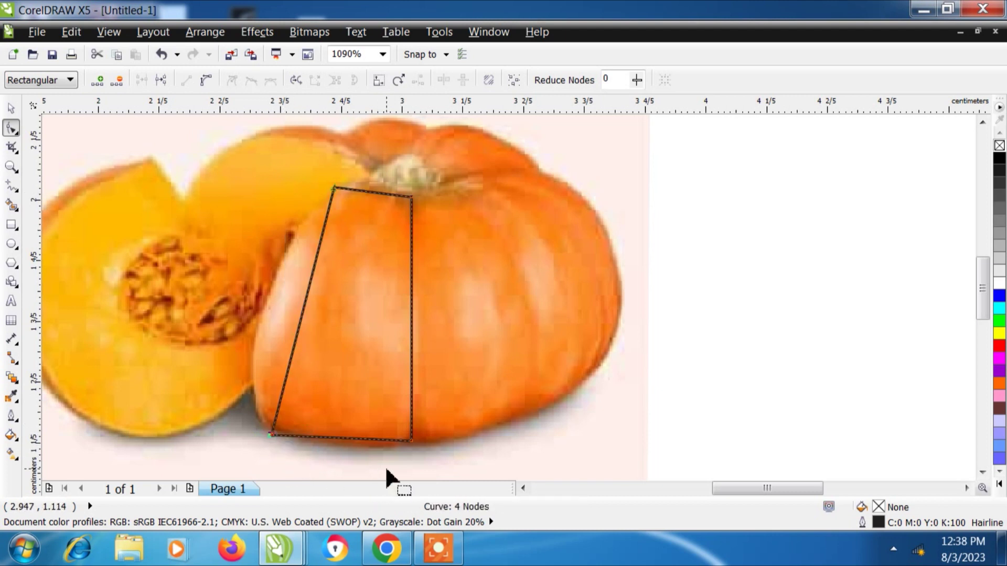
# Step: Convert the outline's left edge to a curve and bend it outward along the whole pumpkin's left contour
pyautogui.rightClick(336, 189)
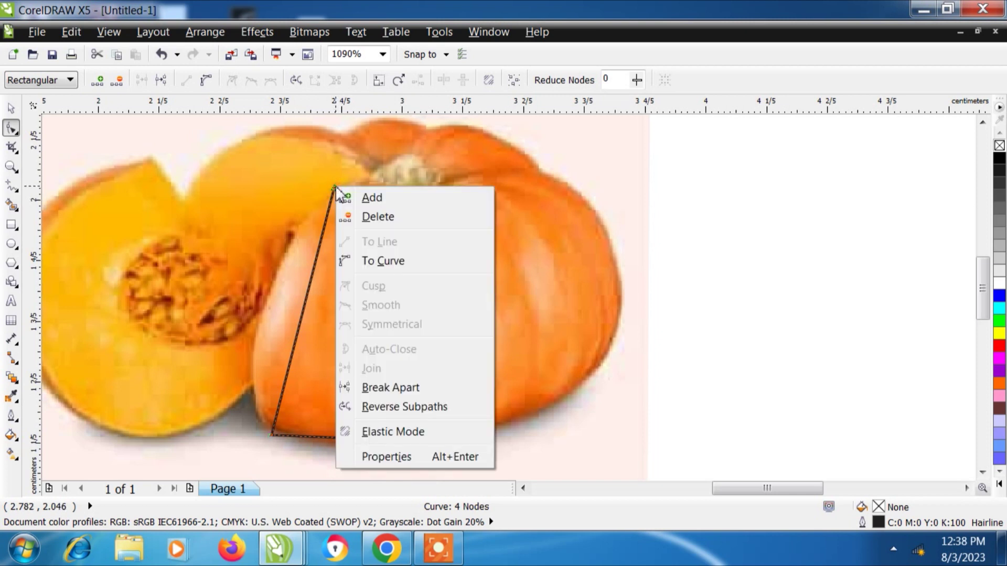
pyautogui.click(347, 259)
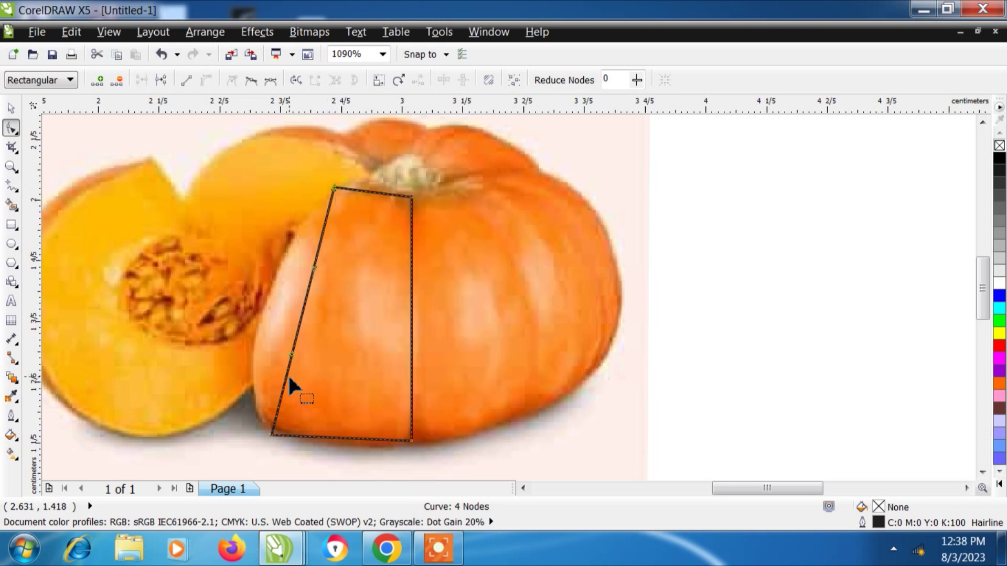
pyautogui.moveTo(292, 350); pyautogui.dragTo(212, 314)
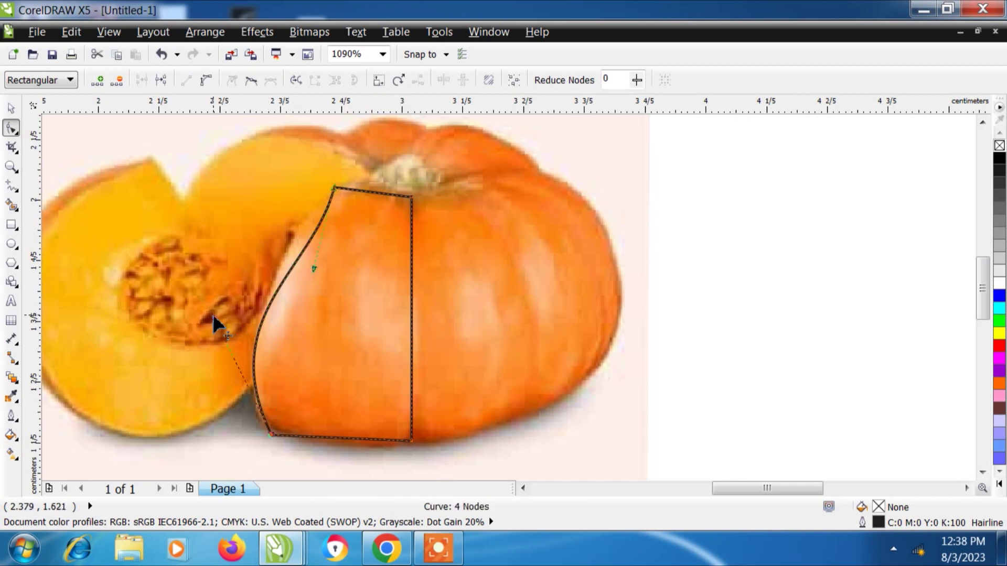
pyautogui.click(292, 254)
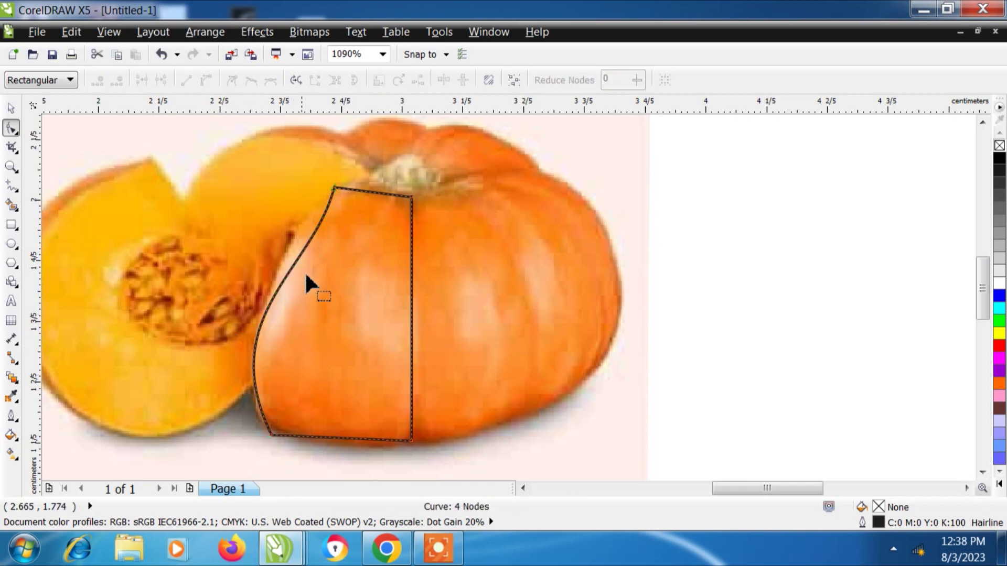
pyautogui.click(334, 188)
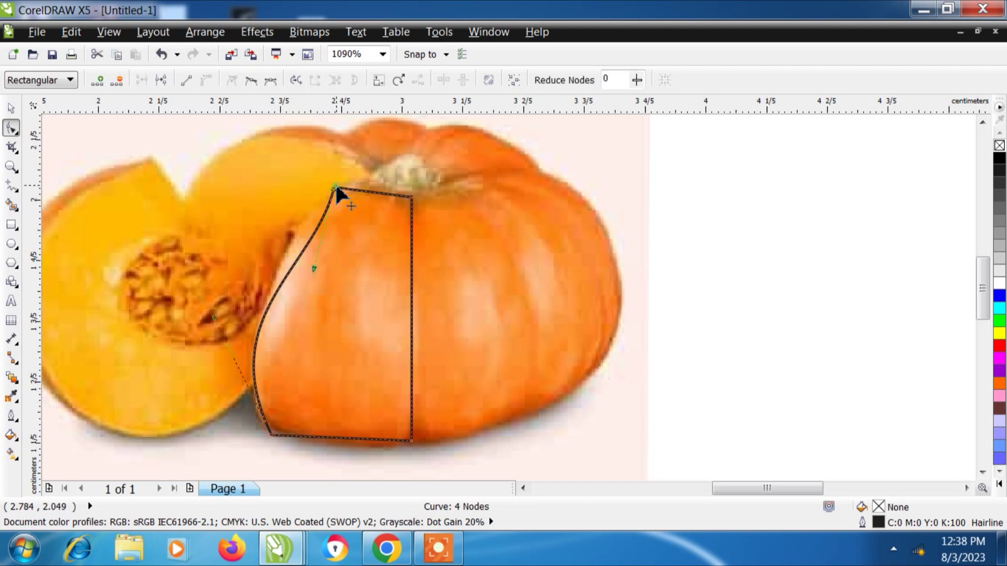
pyautogui.click(342, 180)
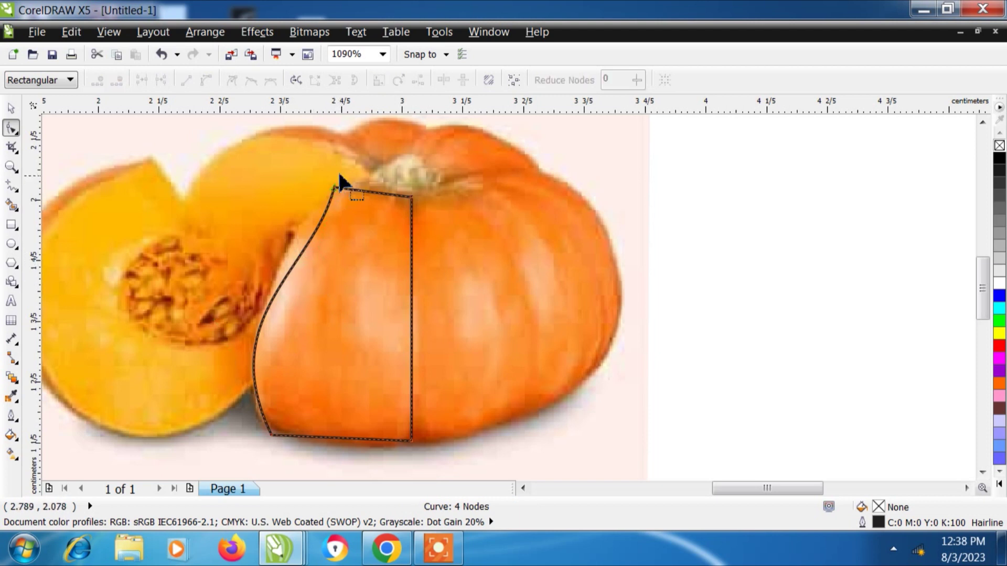
pyautogui.click(337, 195)
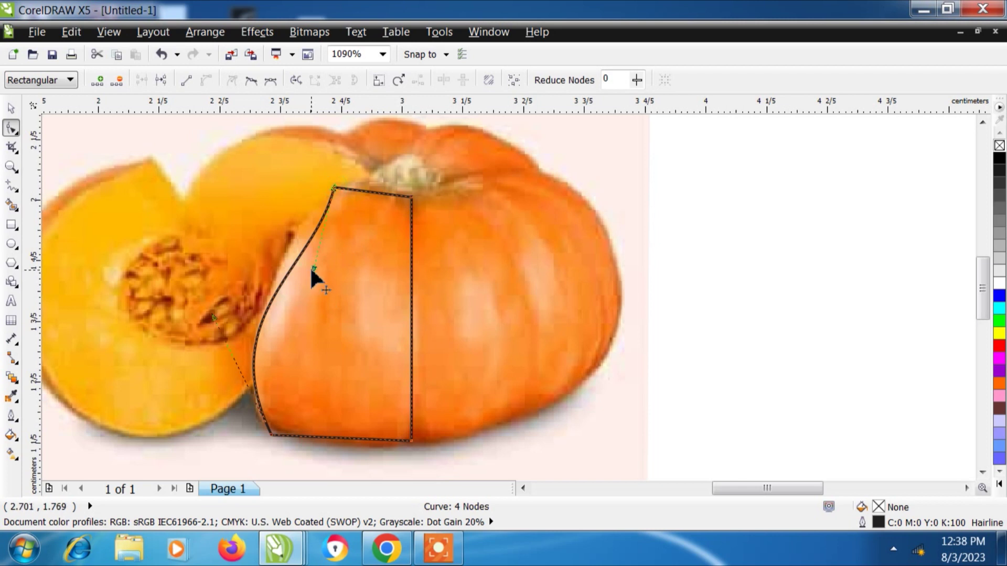
pyautogui.moveTo(313, 268); pyautogui.dragTo(301, 222)
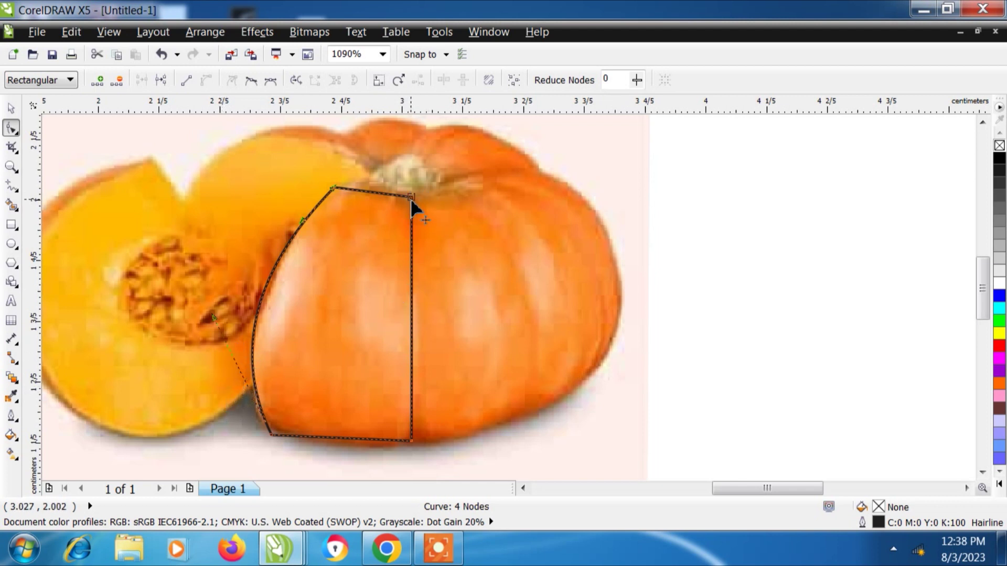
# Step: Convert the outline's top edge to a curve and arch it upward to follow the pumpkin segment below the stem
pyautogui.click(11, 166)
pyautogui.moveTo(305, 166); pyautogui.dragTo(484, 255)
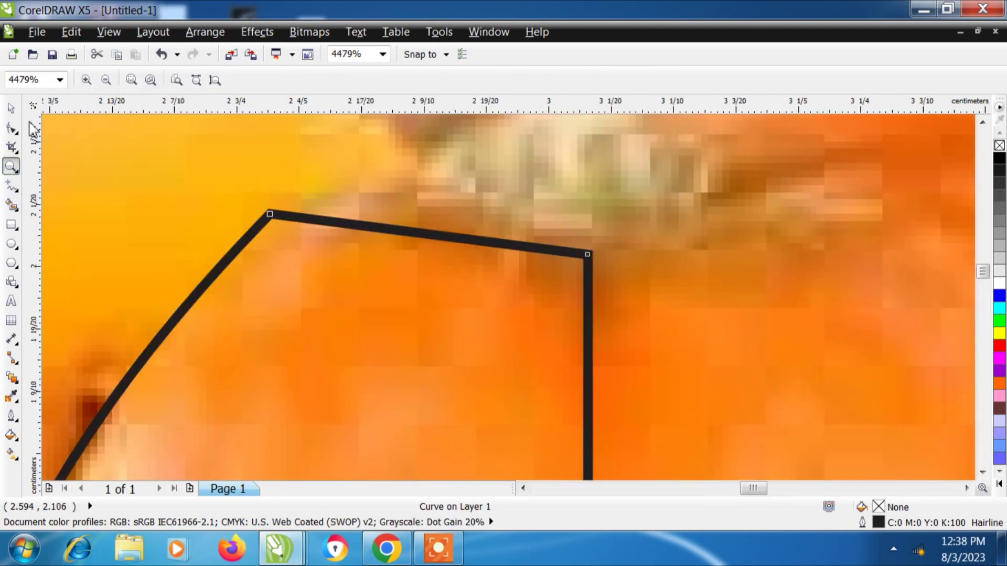
pyautogui.click(11, 108)
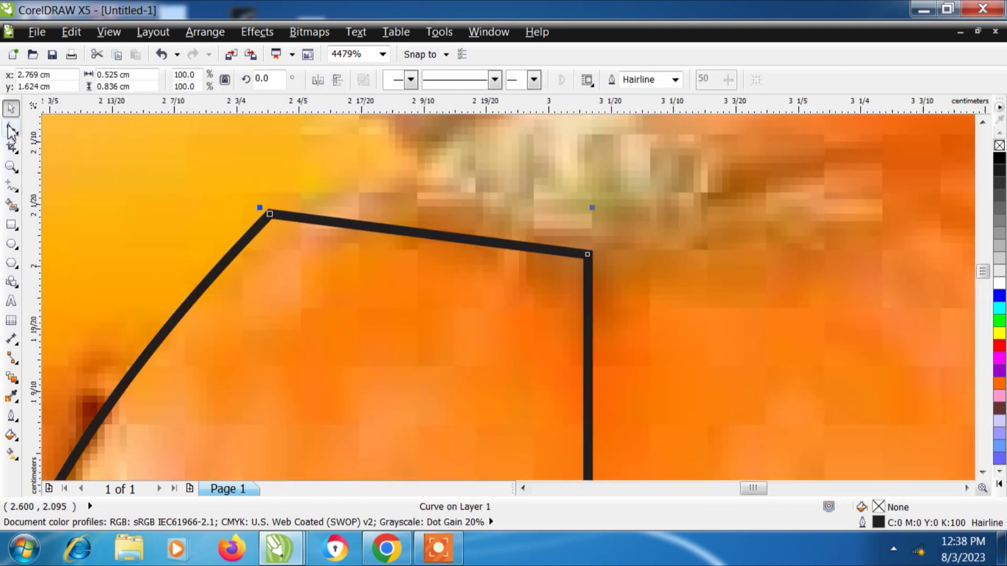
pyautogui.click(11, 128)
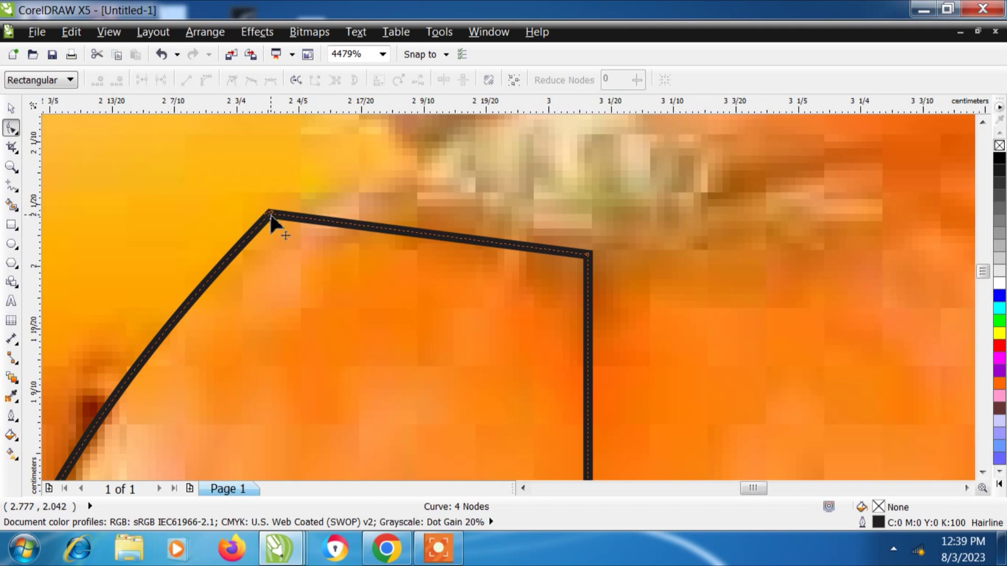
pyautogui.click(270, 214)
pyautogui.moveTo(274, 215); pyautogui.dragTo(286, 231)
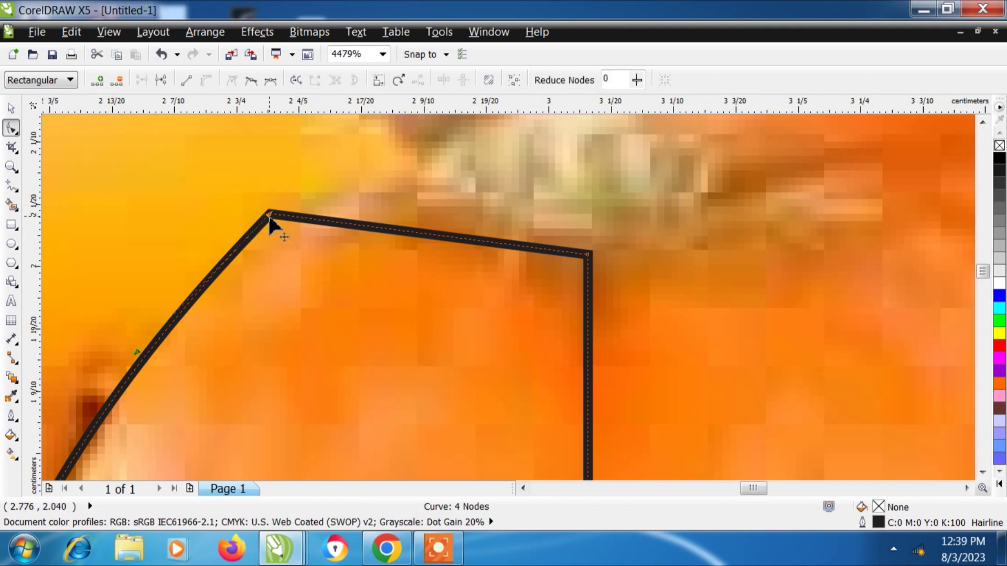
pyautogui.rightClick(268, 214)
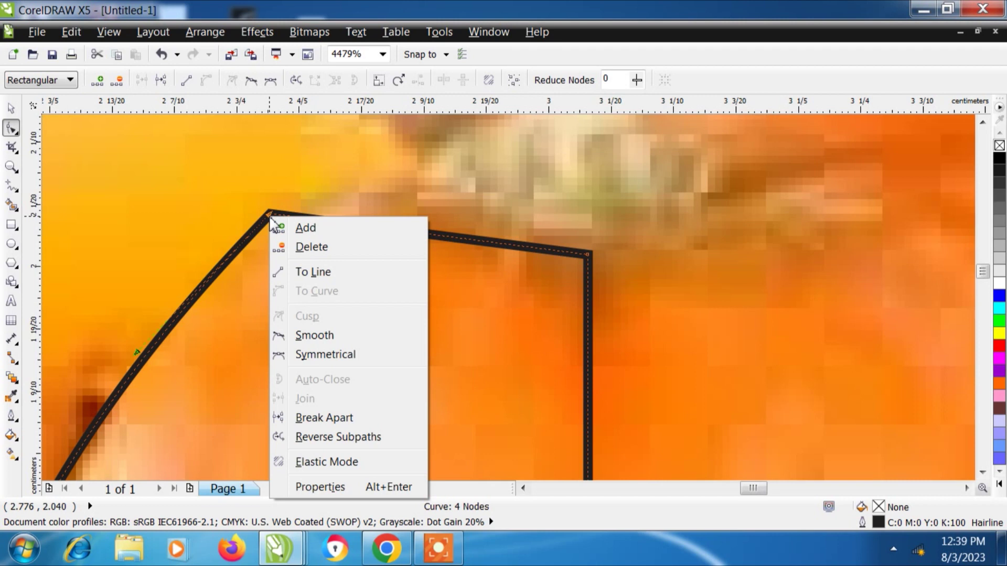
pyautogui.click(493, 299)
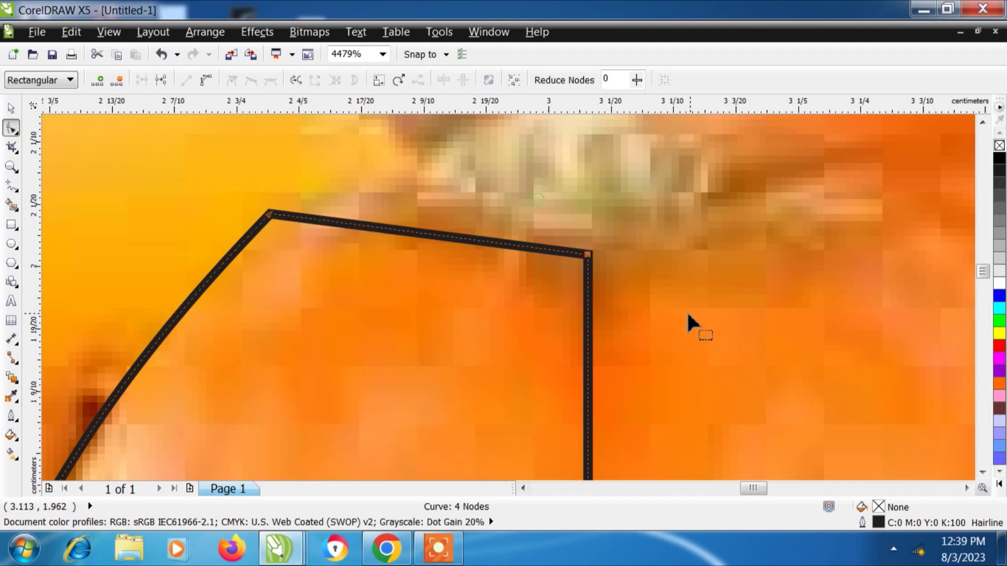
pyautogui.rightClick(587, 257)
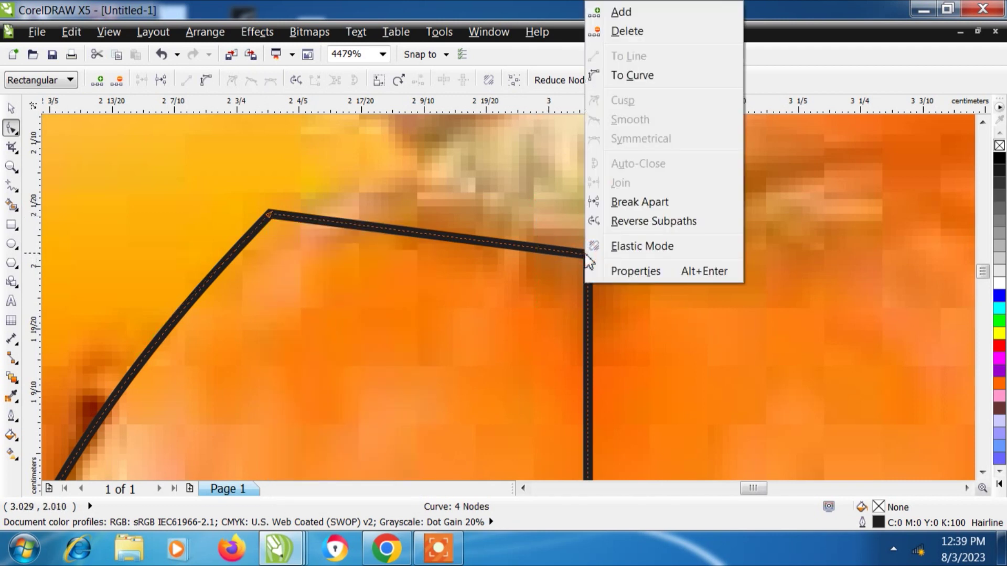
pyautogui.click(610, 75)
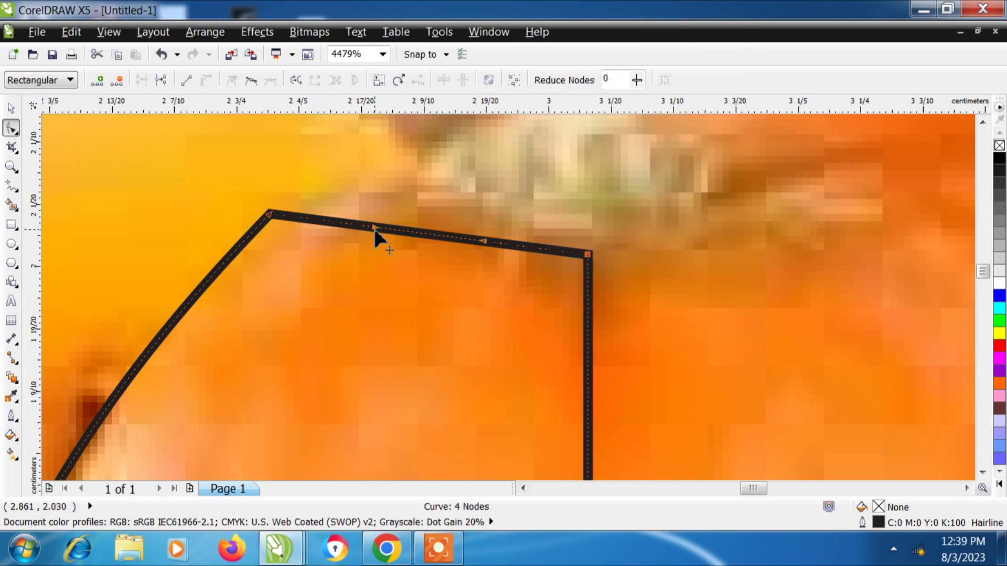
pyautogui.moveTo(381, 230); pyautogui.dragTo(381, 198)
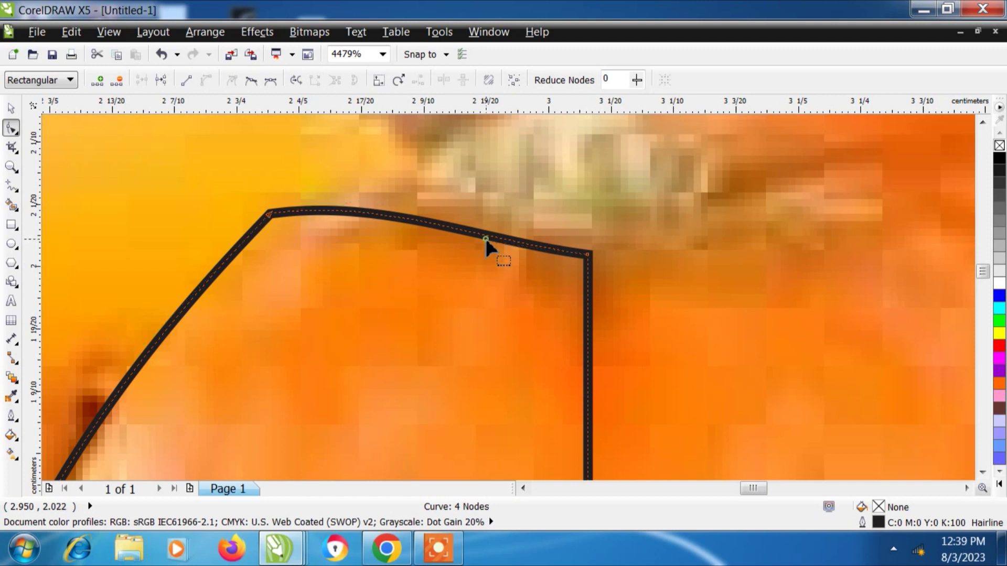
pyautogui.click(485, 222)
pyautogui.moveTo(482, 238); pyautogui.dragTo(491, 214)
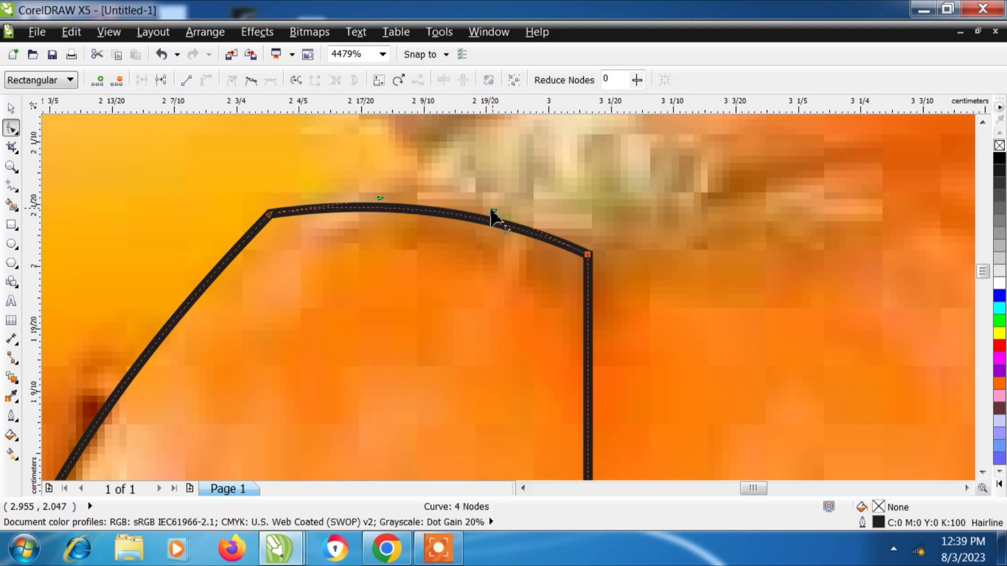
# Step: Make the segment outline's upper-left and upper-right corner nodes smooth
pyautogui.rightClick(267, 211)
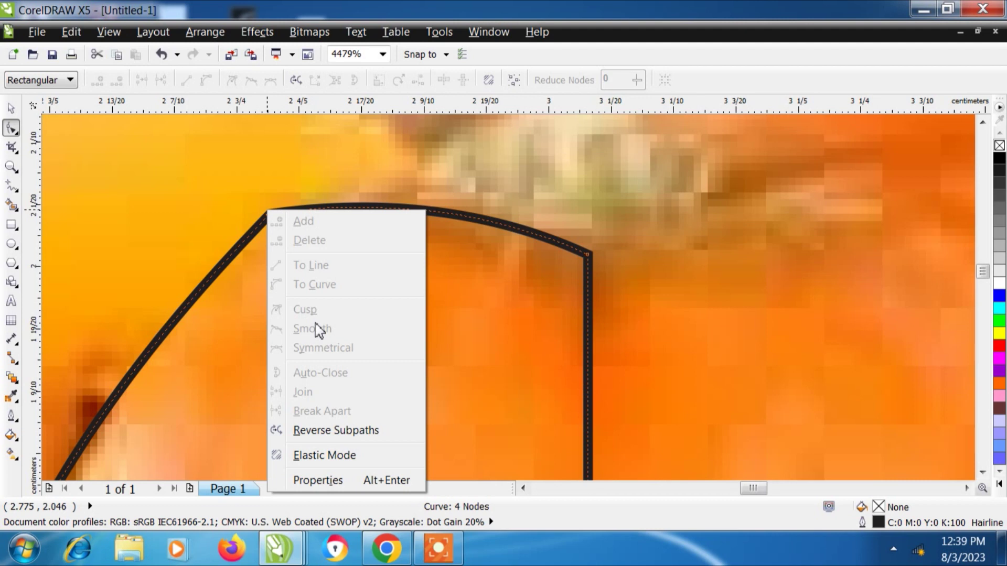
pyautogui.click(226, 204)
pyautogui.moveTo(226, 184); pyautogui.dragTo(326, 238)
pyautogui.rightClick(267, 214)
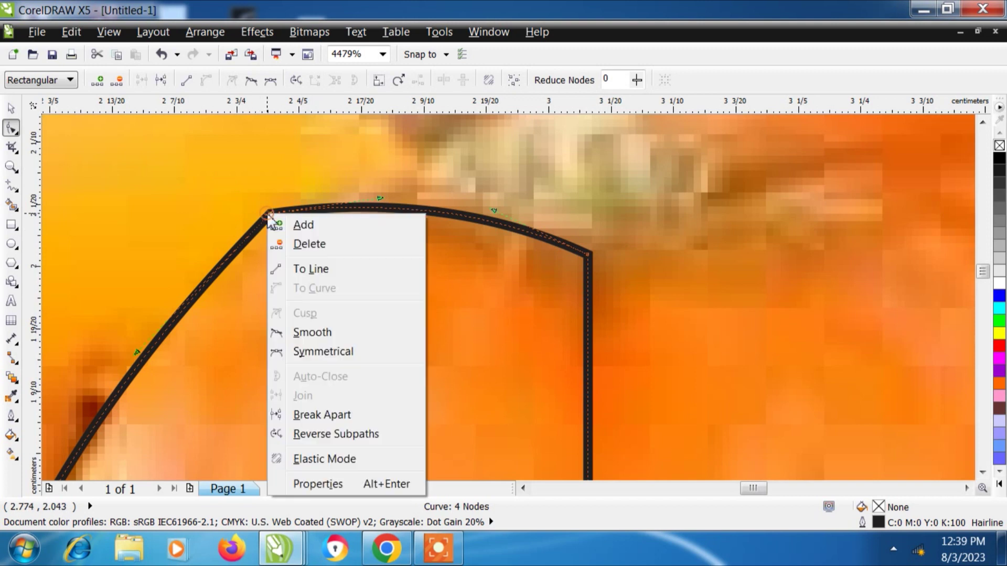
pyautogui.click(294, 332)
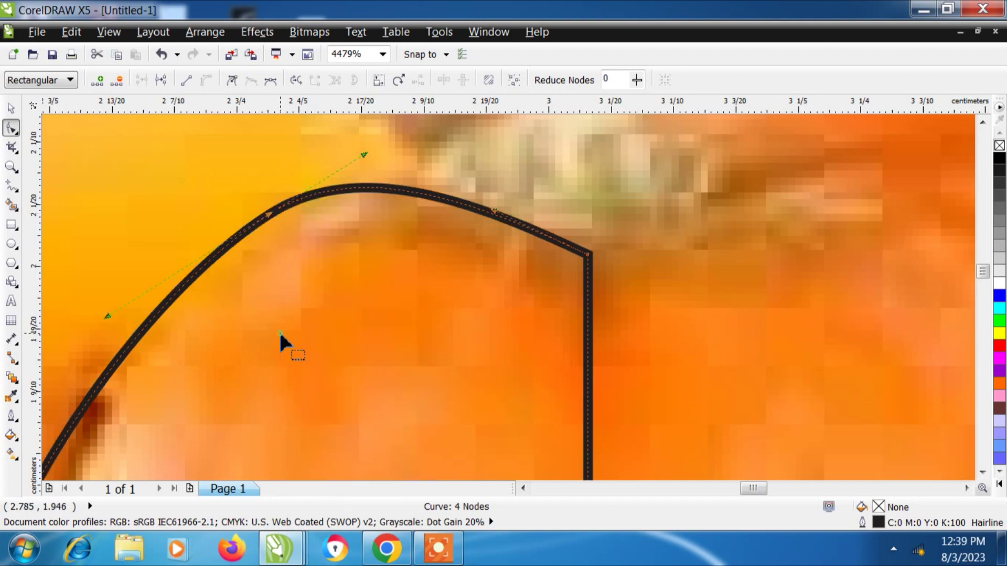
pyautogui.rightClick(588, 258)
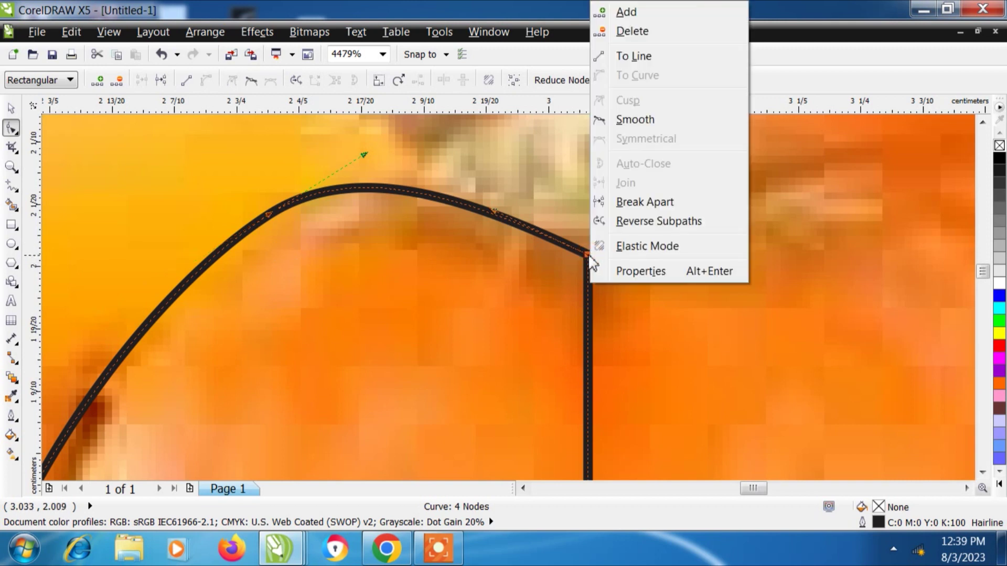
pyautogui.click(609, 122)
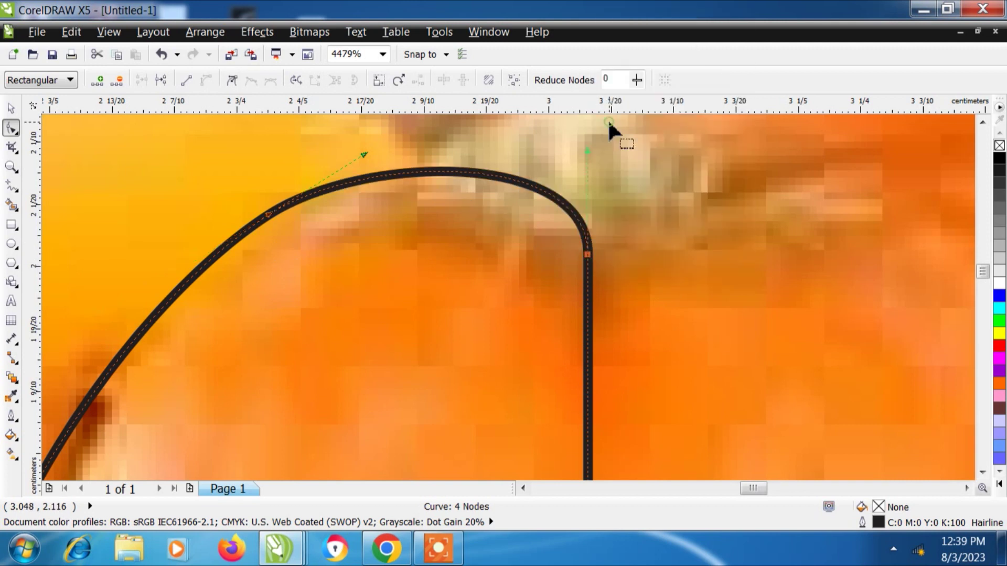
# Step: Adjust the lower control handle of the outline's left edge to pull the curve in toward the pumpkin's left contour
pyautogui.moveTo(215, 170); pyautogui.dragTo(315, 271)
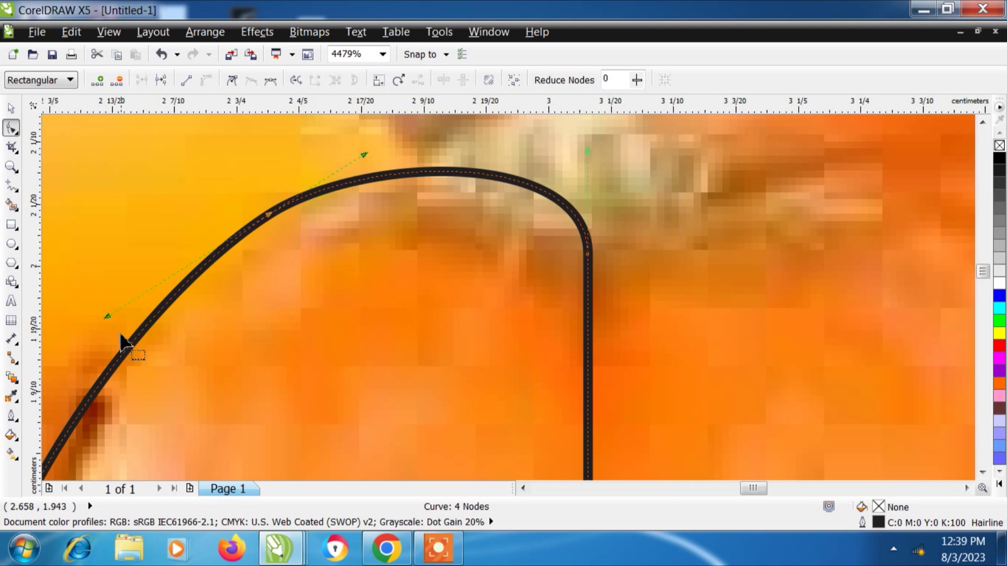
pyautogui.click(10, 167)
pyautogui.click(106, 80)
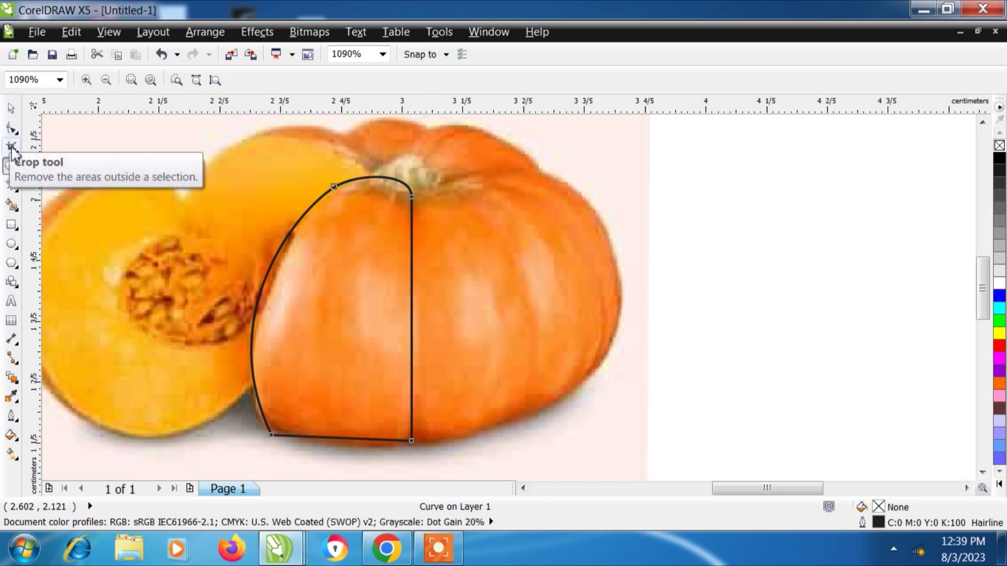
pyautogui.click(12, 130)
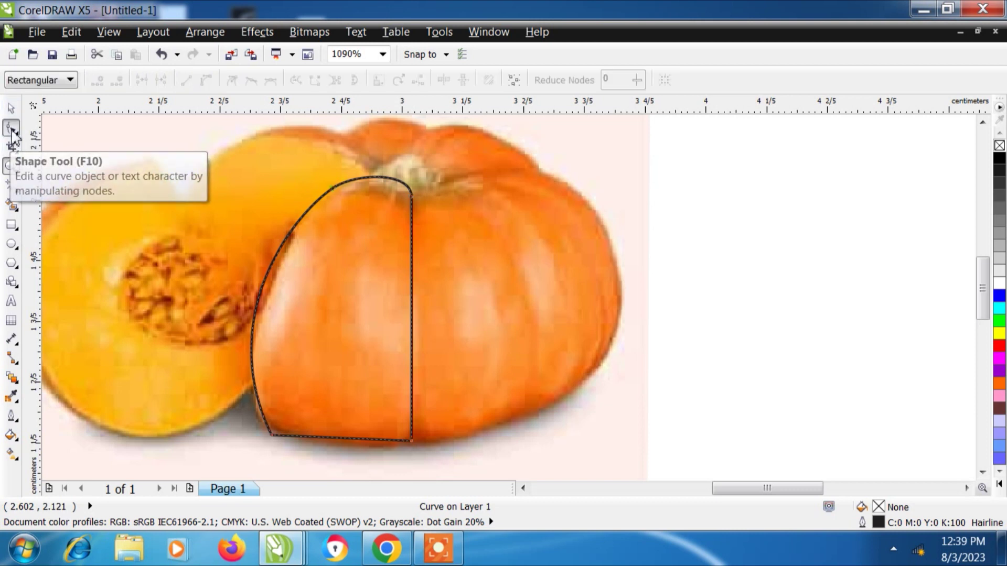
pyautogui.click(373, 185)
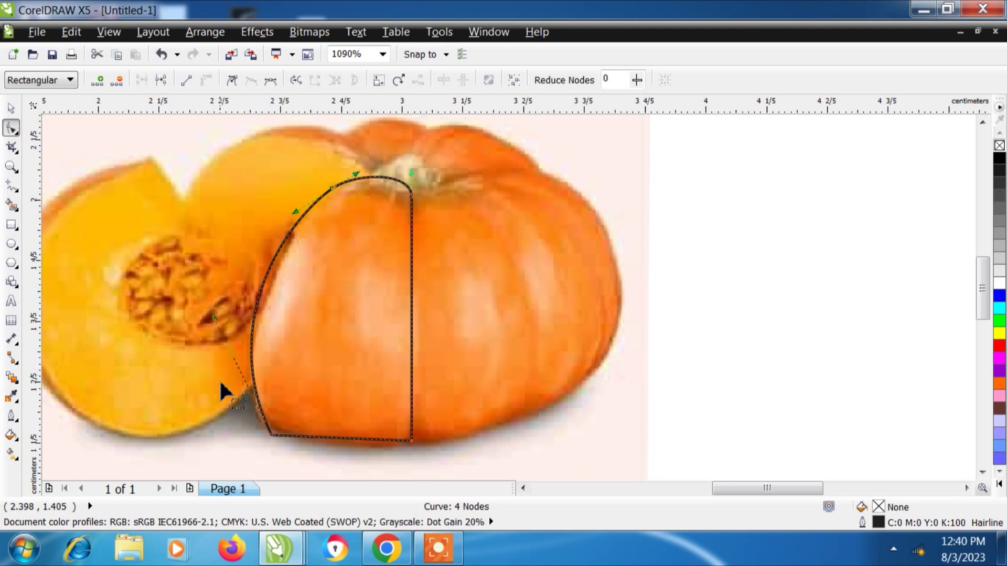
pyautogui.click(235, 362)
pyautogui.click(231, 416)
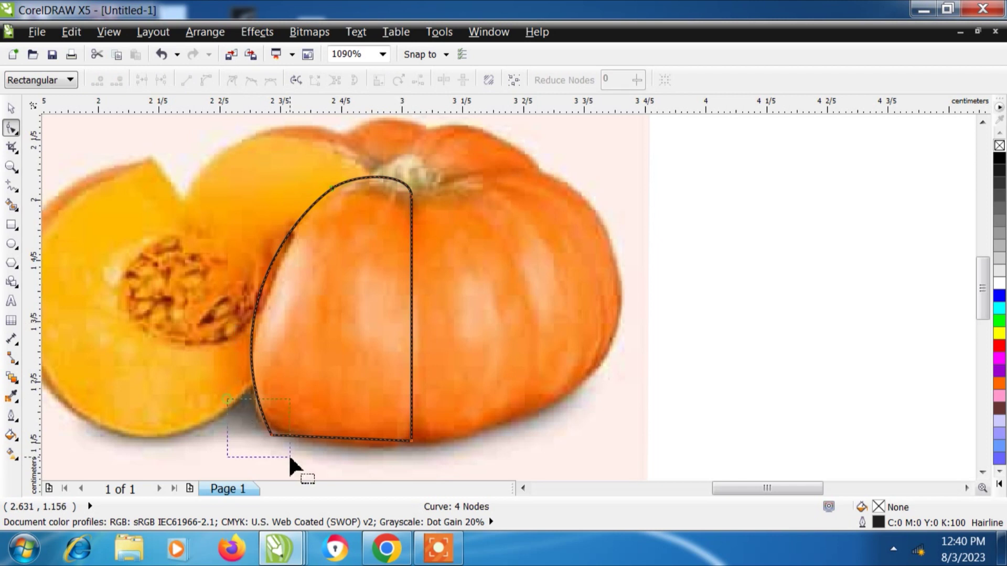
pyautogui.moveTo(291, 458); pyautogui.dragTo(289, 457)
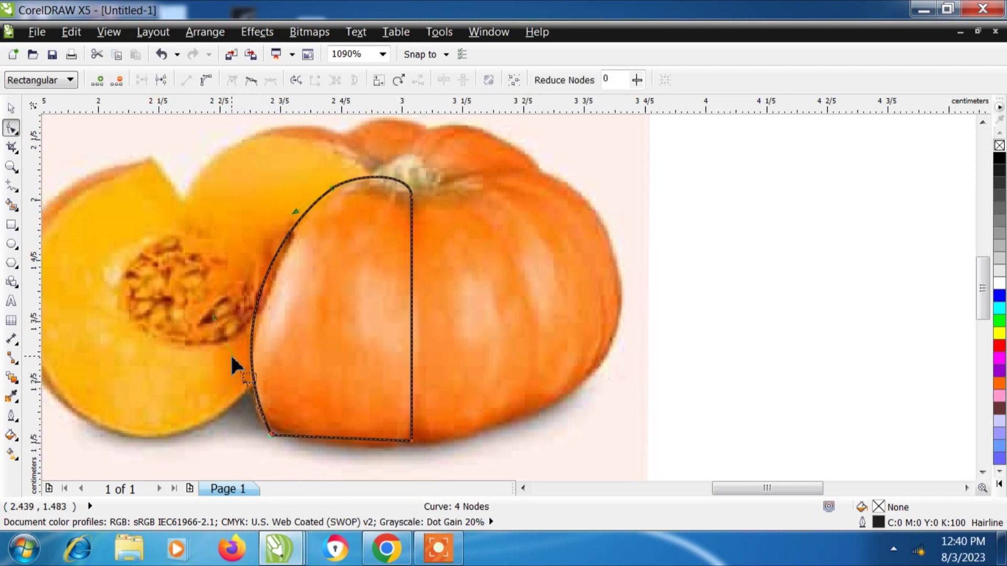
pyautogui.moveTo(215, 316); pyautogui.dragTo(231, 280)
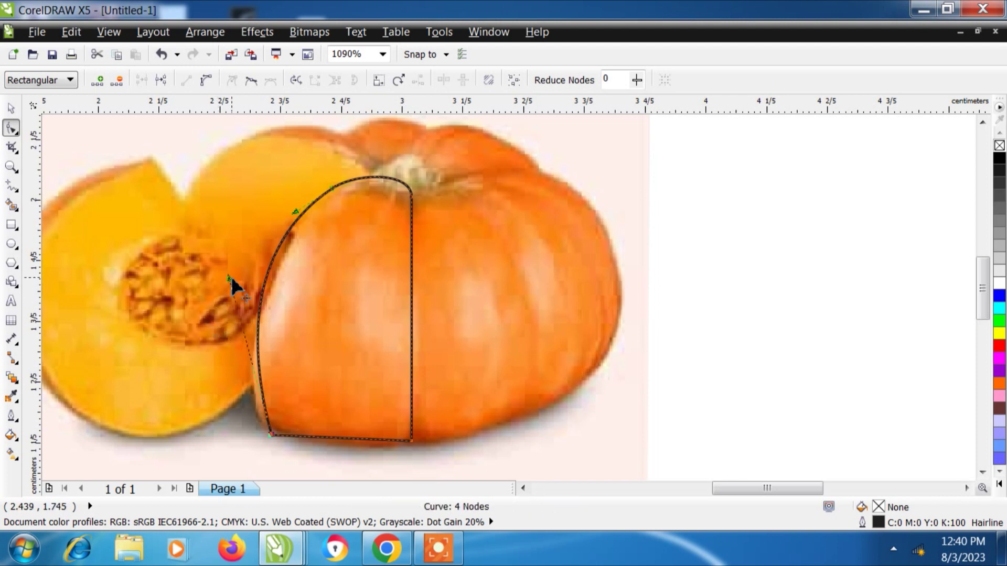
# Step: Shorten the upper-left node's left-edge handle and nudge the upper-right node down to fit the segment's top below the stem
pyautogui.moveTo(296, 214); pyautogui.dragTo(321, 179)
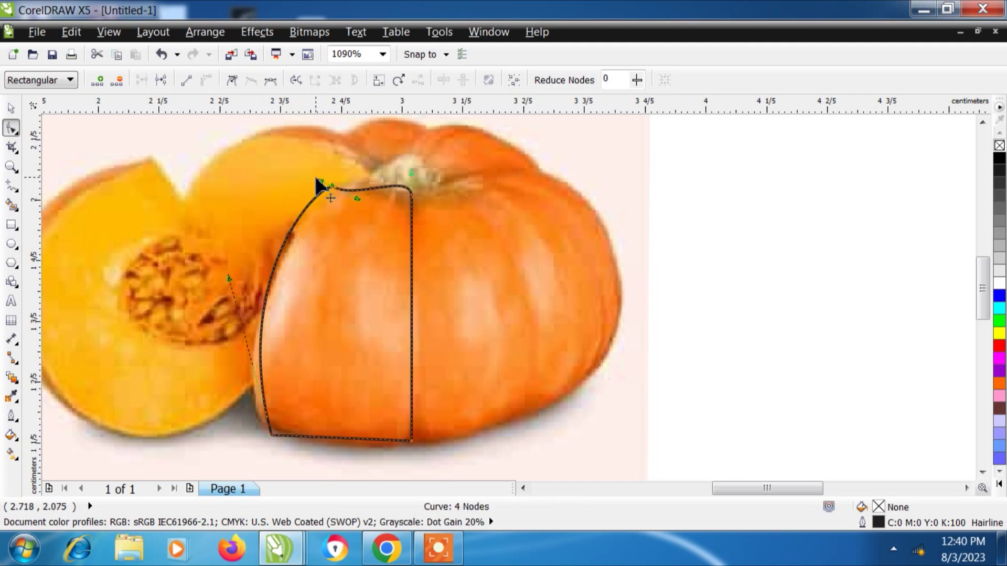
pyautogui.hotkey('ctrl', 'z')
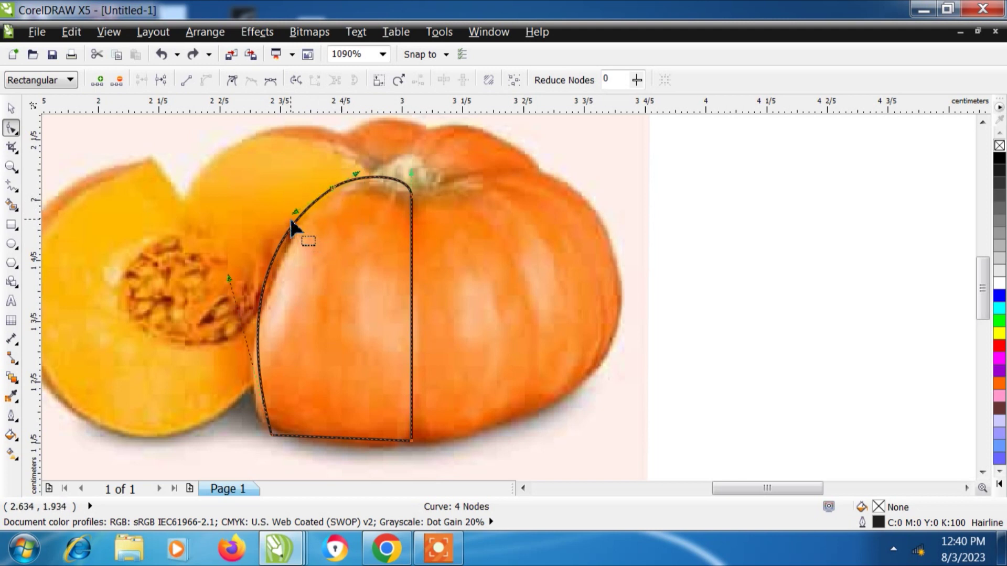
pyautogui.moveTo(296, 213); pyautogui.dragTo(318, 193)
pyautogui.moveTo(372, 153); pyautogui.dragTo(438, 217)
pyautogui.press('Down')
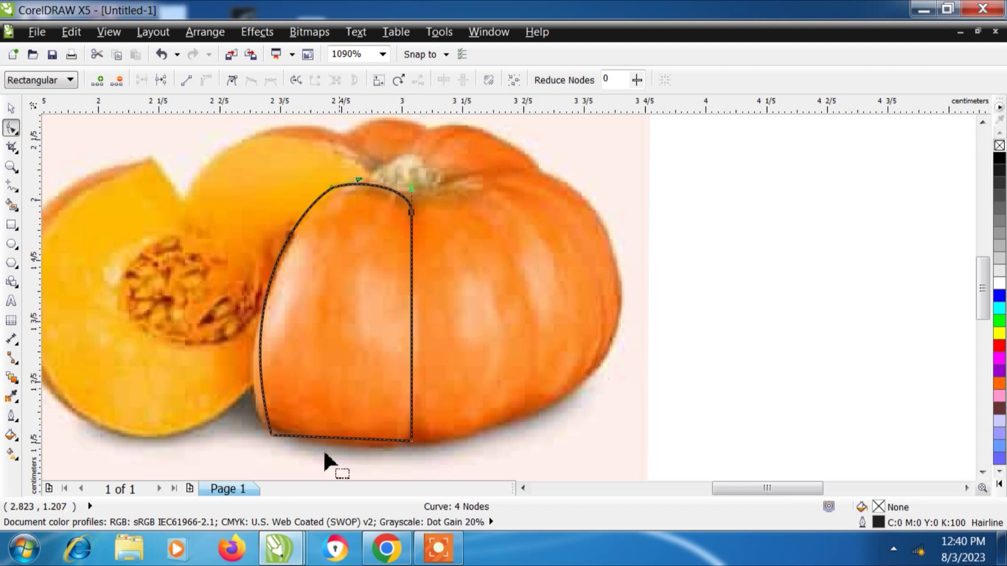
# Step: Smooth the outline's lower-left node and move it right along the pumpkin's base until the left edge follows the contour
pyautogui.rightClick(271, 435)
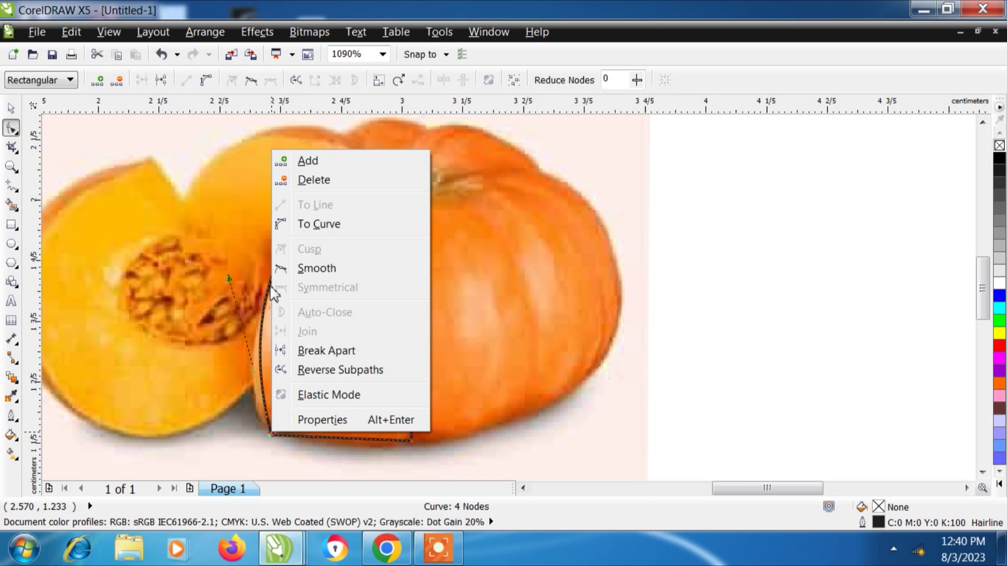
pyautogui.click(292, 269)
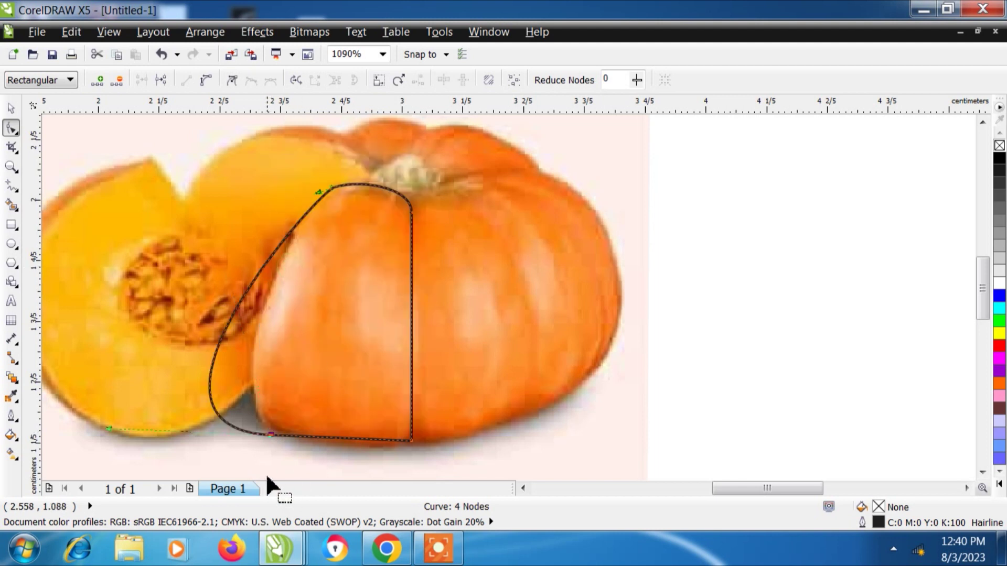
pyautogui.click(270, 435)
pyautogui.moveTo(270, 435); pyautogui.dragTo(302, 438)
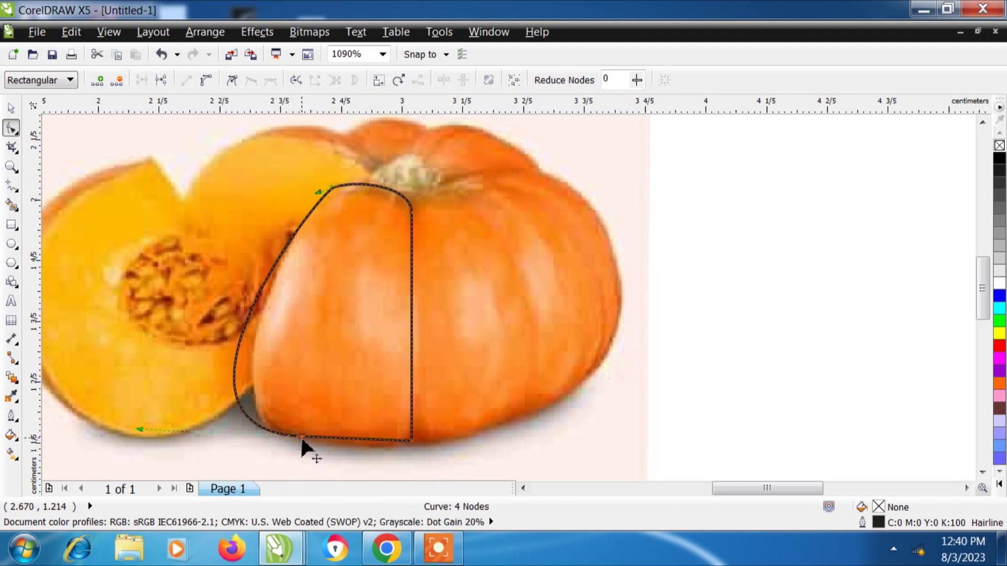
pyautogui.moveTo(301, 439); pyautogui.dragTo(323, 442)
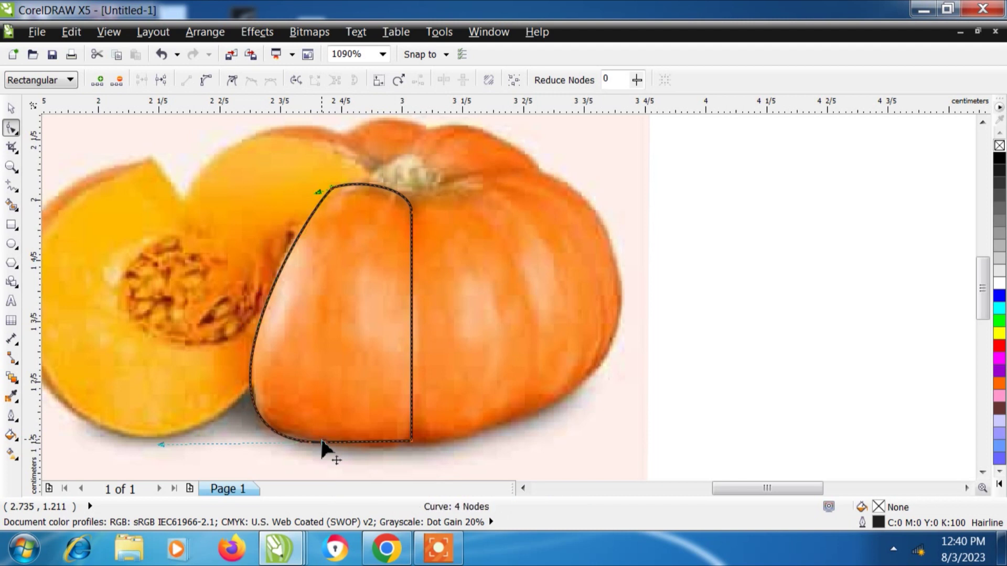
# Step: Convert the outline's straight right edge to a curve and make its lower-right node smooth
pyautogui.rightClick(412, 443)
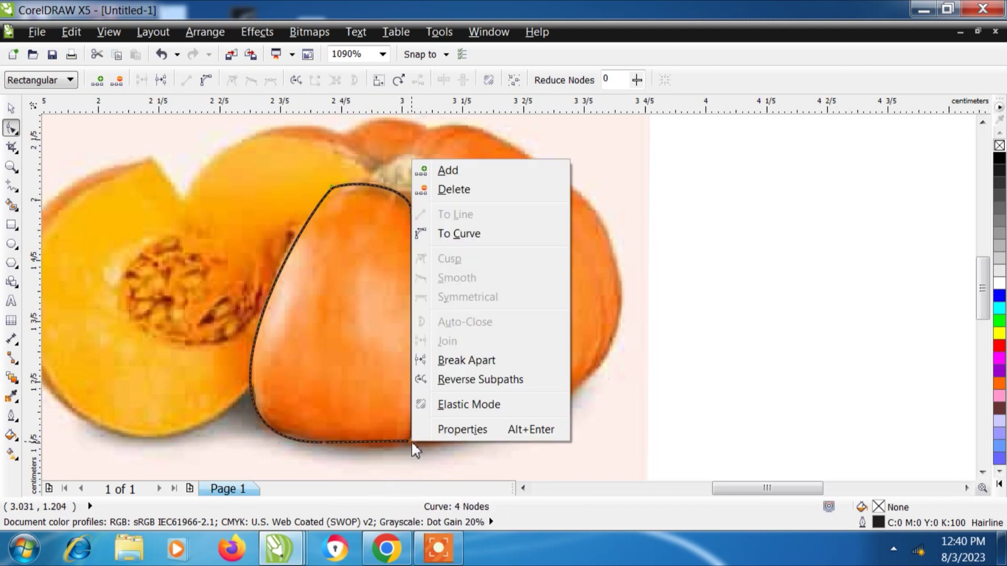
pyautogui.click(433, 234)
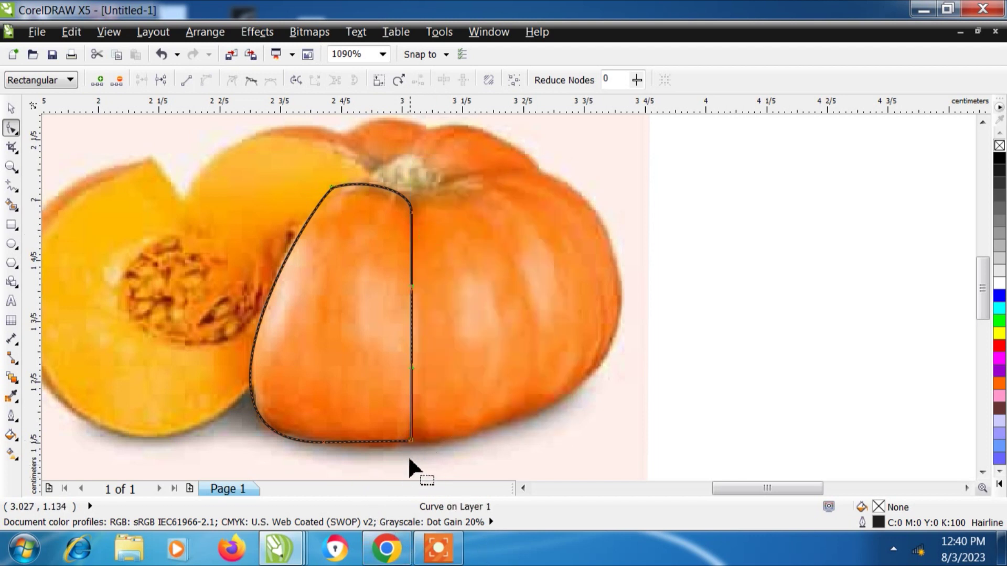
pyautogui.rightClick(410, 442)
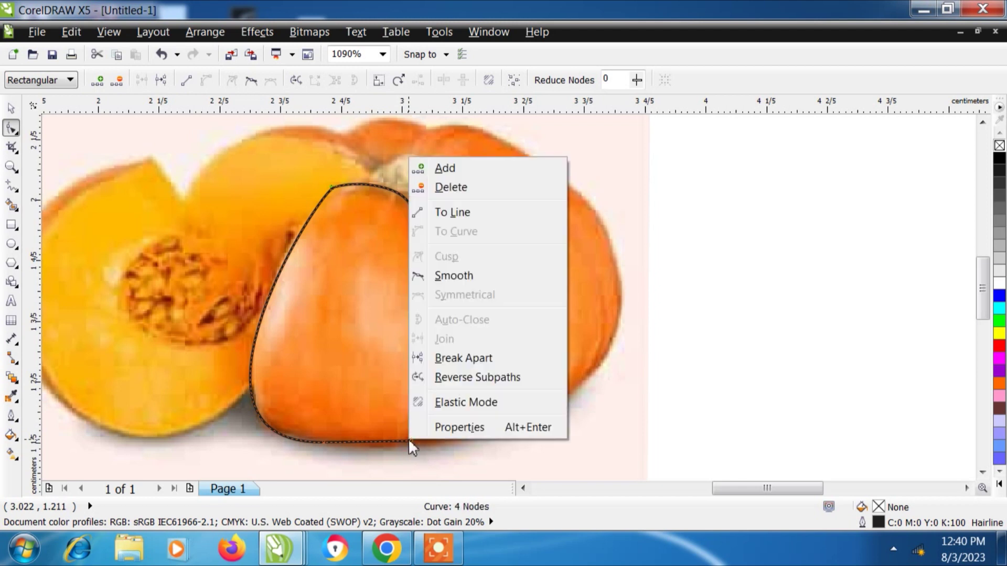
pyautogui.click(428, 276)
# Step: Nudge the outline's lower-right node left to reduce the bulge beyond the segment's right groove
pyautogui.moveTo(491, 408)
pyautogui.mouseDown()
pyautogui.moveTo(418, 479)
pyautogui.moveTo(387, 438)
pyautogui.mouseUp()
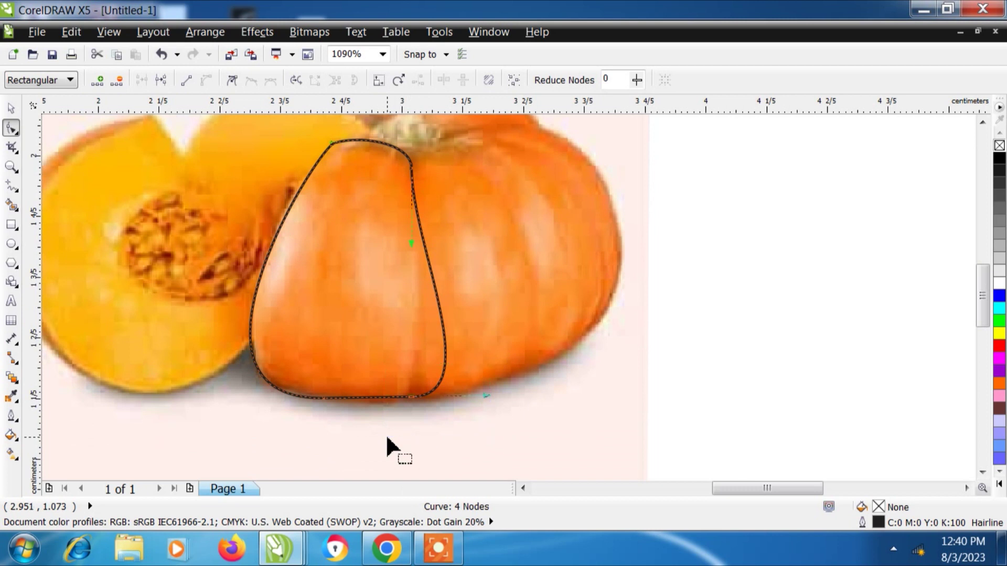
pyautogui.press('Left')
pyautogui.press('Left')
pyautogui.press('Left')
pyautogui.press('Left')
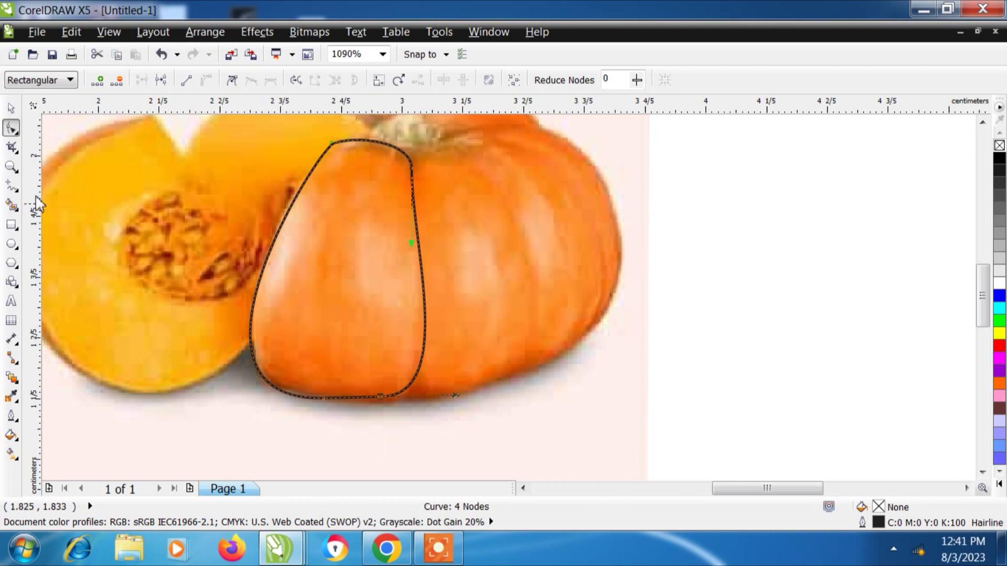
# Step: Move the lower-right node down and right onto the pumpkin's bottom edge and shorten its handle to follow the groove
pyautogui.click(14, 170)
pyautogui.moveTo(468, 315); pyautogui.dragTo(347, 431)
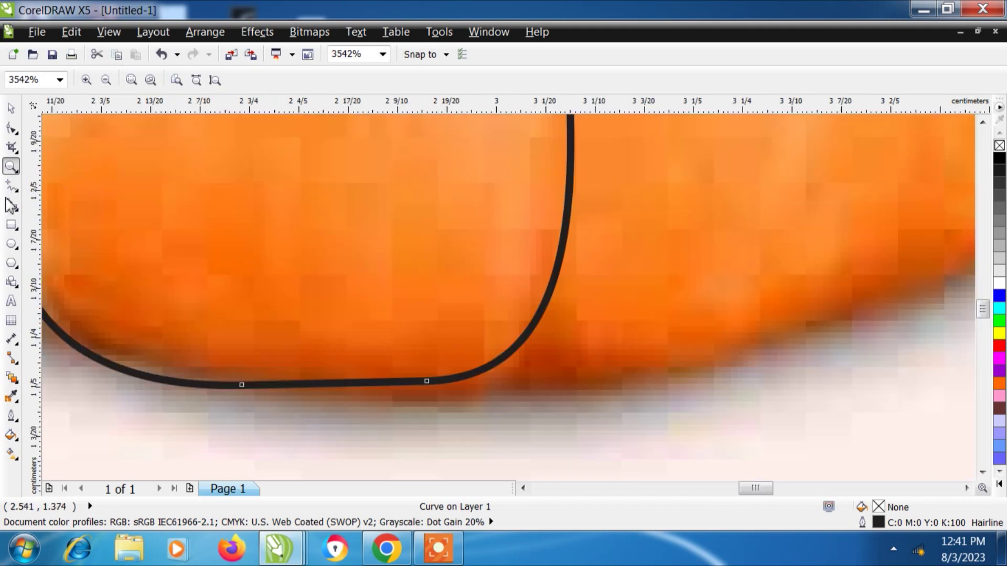
pyautogui.click(13, 128)
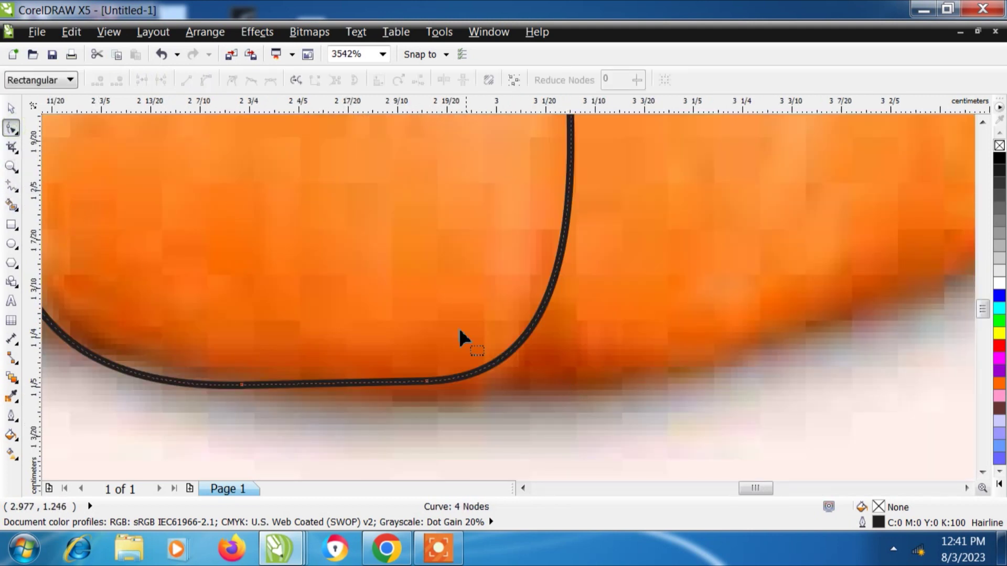
pyautogui.moveTo(347, 340); pyautogui.dragTo(472, 436)
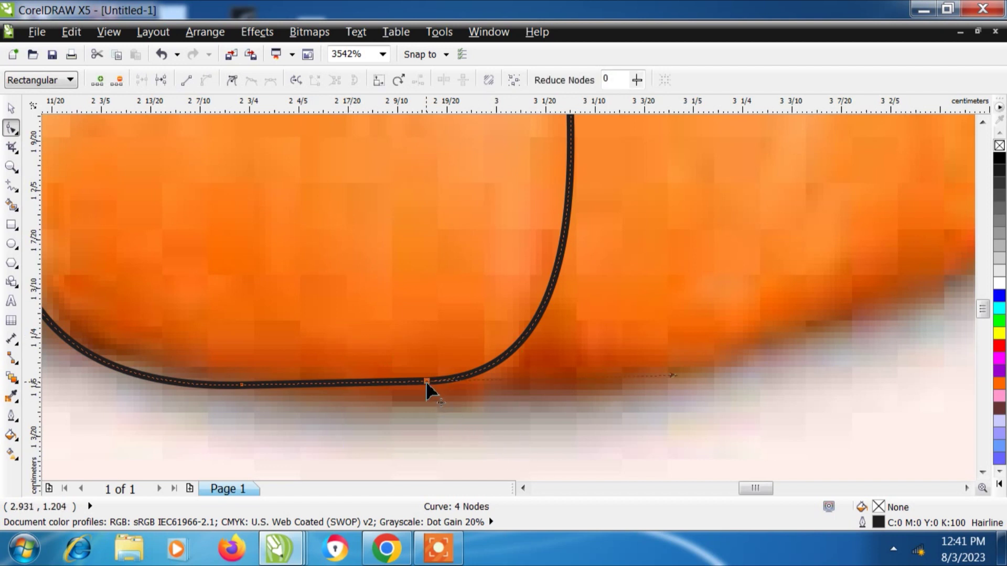
pyautogui.moveTo(425, 382); pyautogui.dragTo(454, 393)
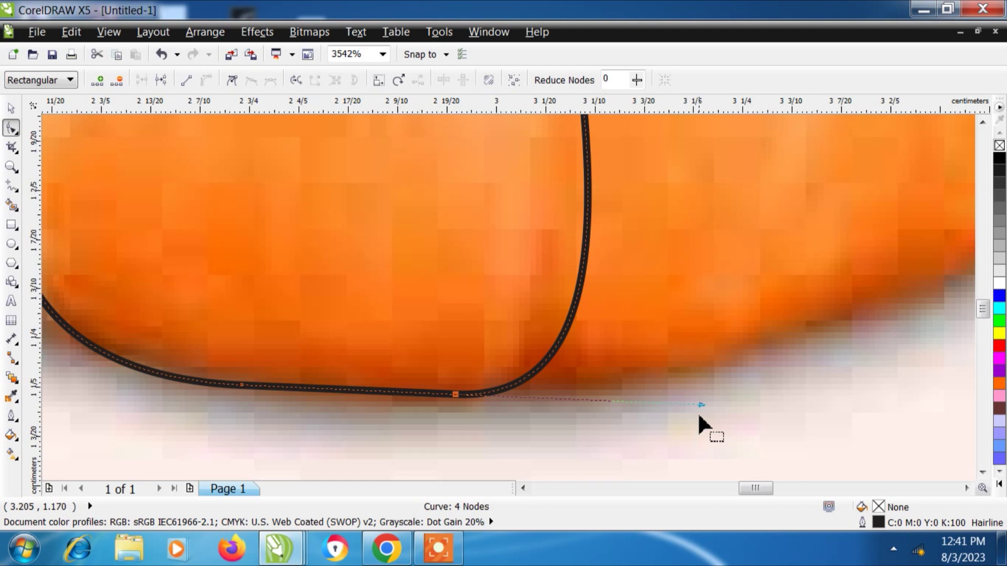
pyautogui.moveTo(701, 408); pyautogui.dragTo(624, 416)
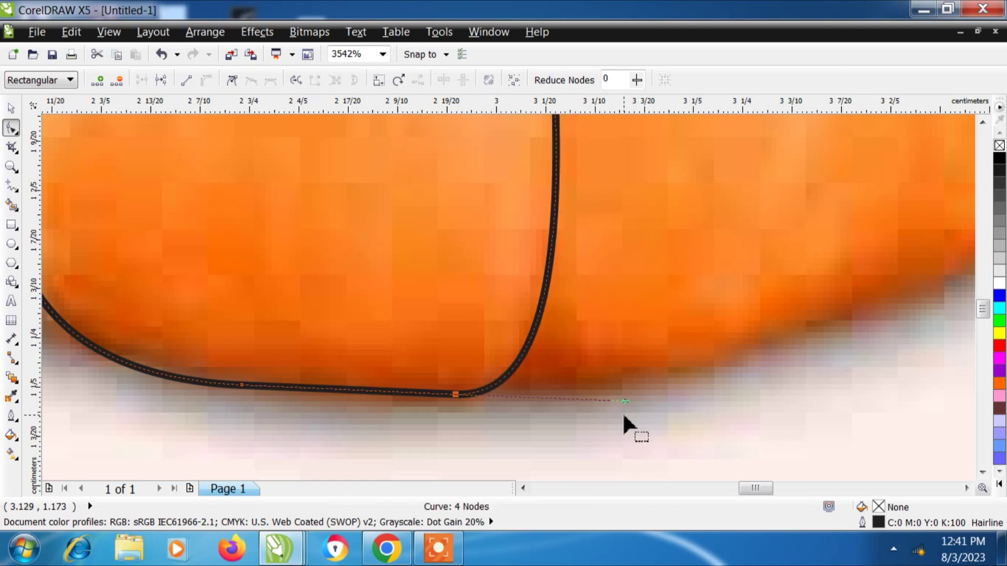
# Step: Move the outline's upper-left node slightly down and left to fit the pumpkin segment's top corner
pyautogui.click(11, 167)
pyautogui.click(104, 83)
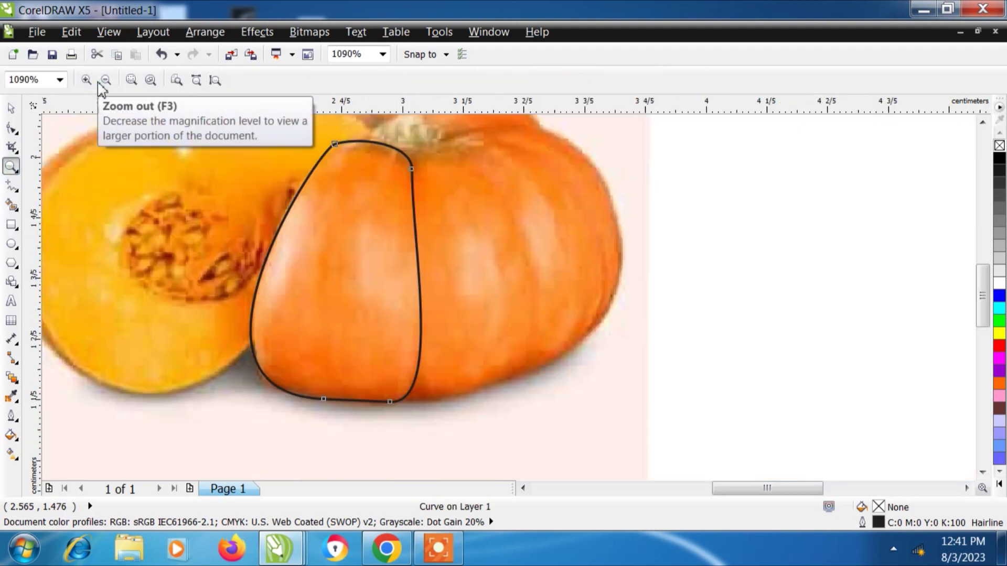
pyautogui.moveTo(299, 124); pyautogui.dragTo(517, 215)
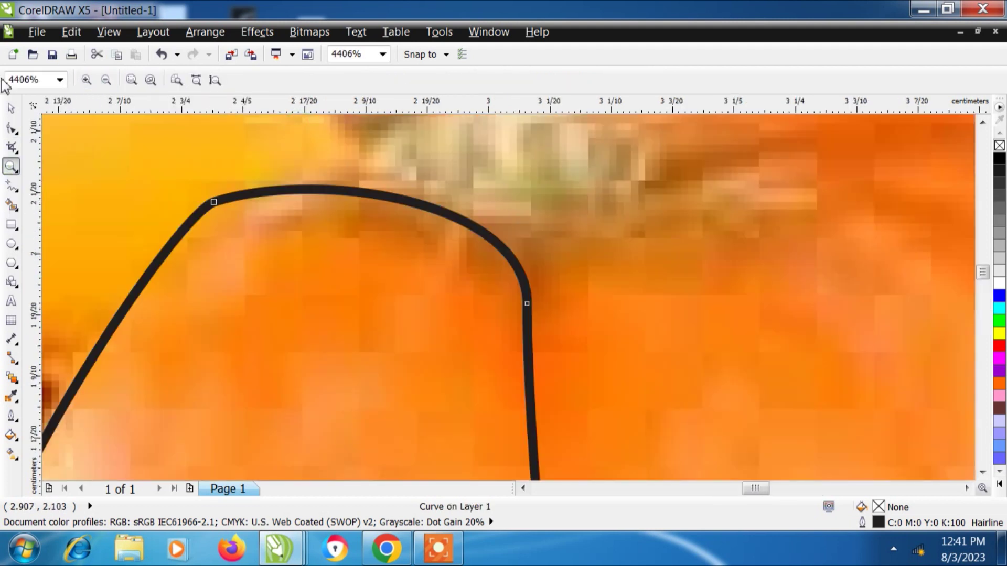
pyautogui.click(11, 128)
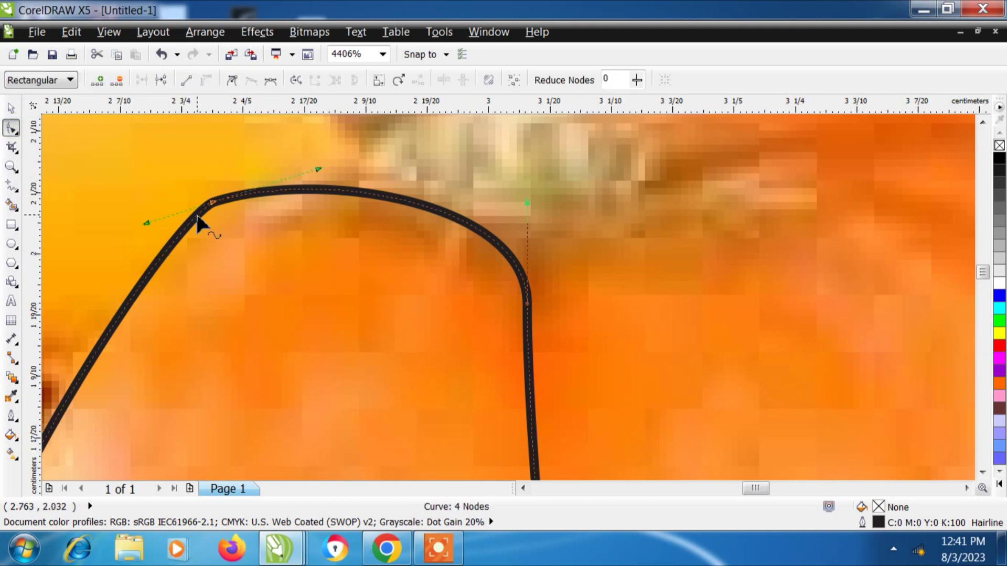
pyautogui.click(208, 210)
pyautogui.click(164, 184)
pyautogui.click(207, 210)
pyautogui.moveTo(208, 207); pyautogui.dragTo(203, 218)
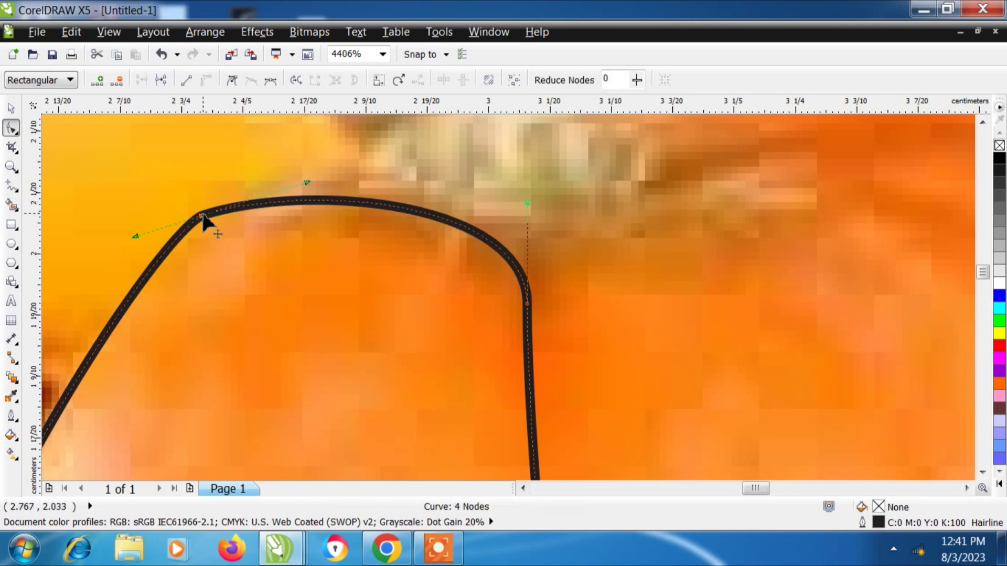
pyautogui.click(11, 165)
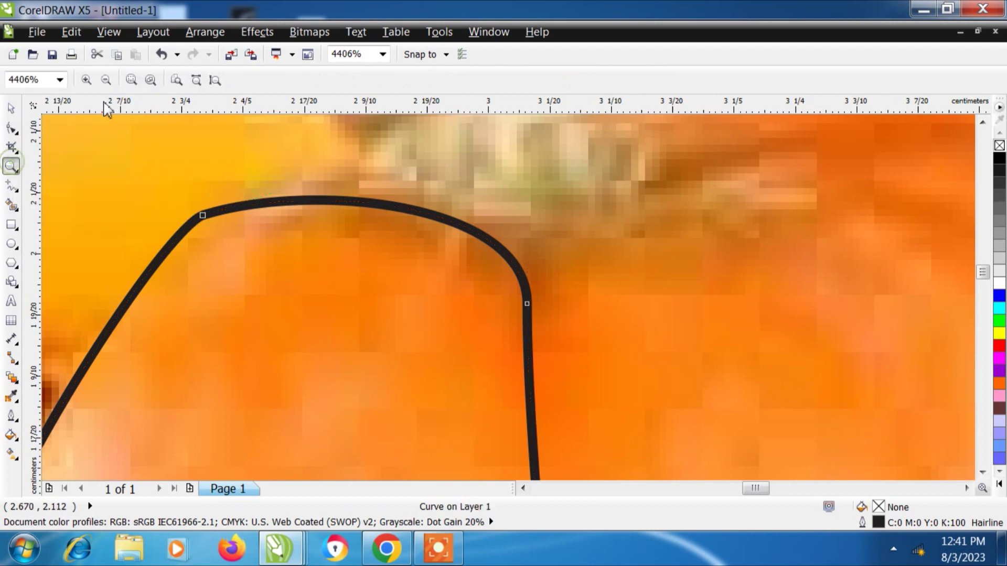
pyautogui.click(107, 80)
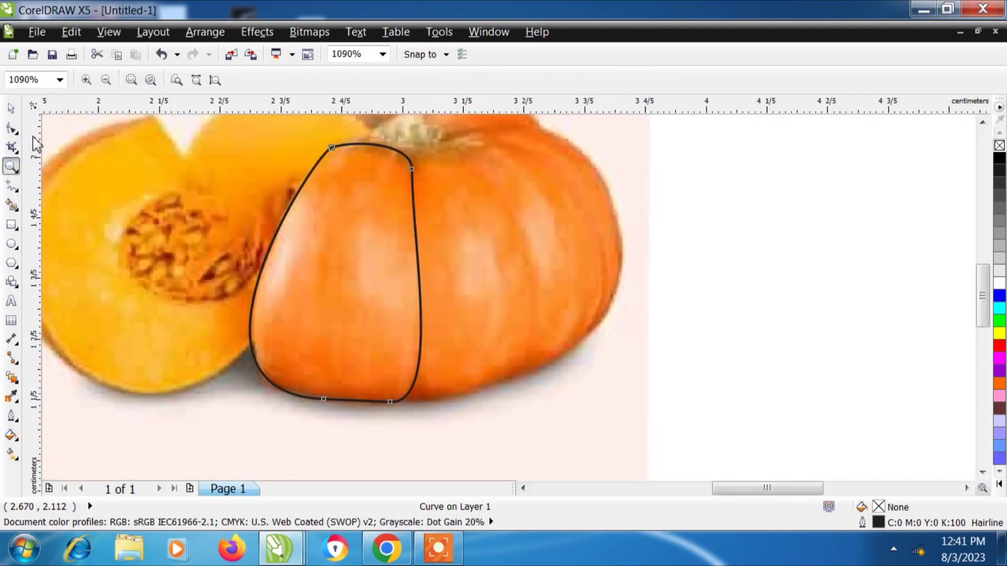
# Step: Fill the traced front-left segment with the orange (R 255, G 130, B 22) sampled from the pumpkin photo near its stem
pyautogui.click(11, 108)
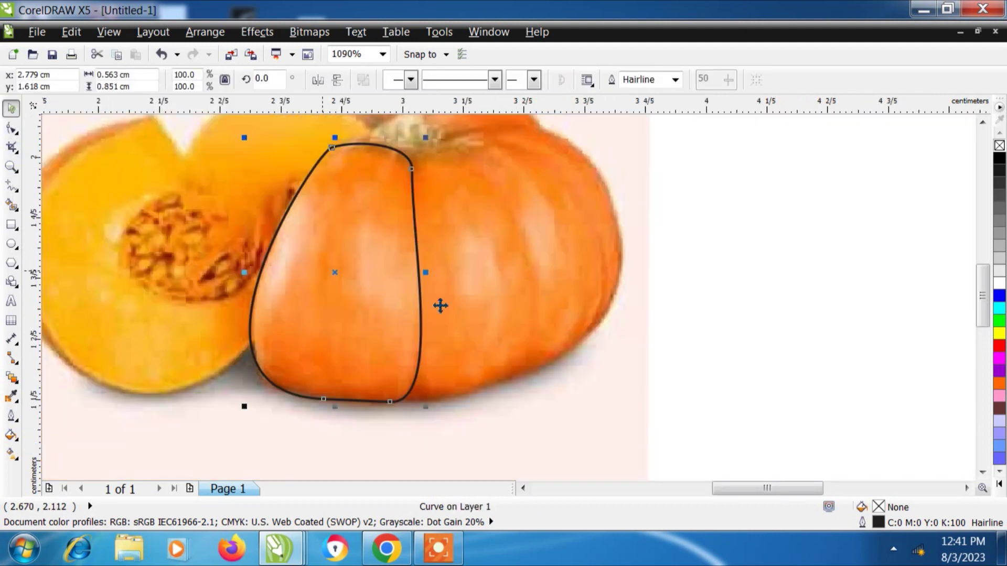
pyautogui.click(858, 313)
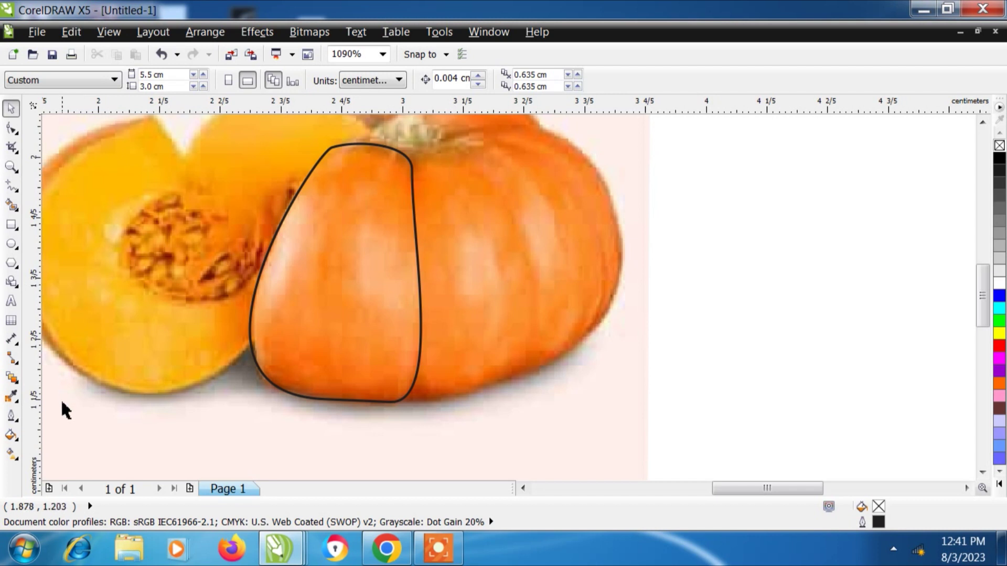
pyautogui.click(11, 397)
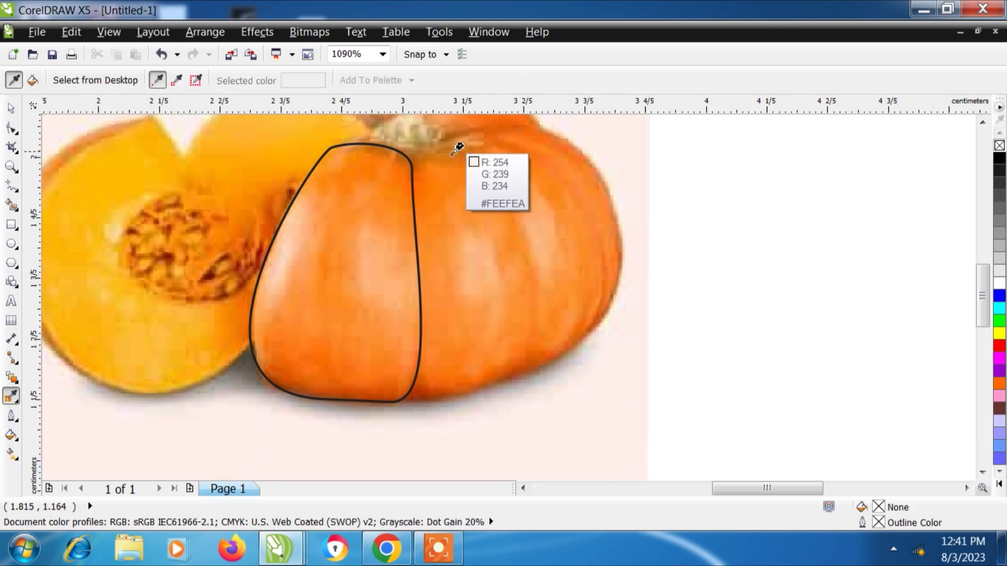
pyautogui.click(436, 168)
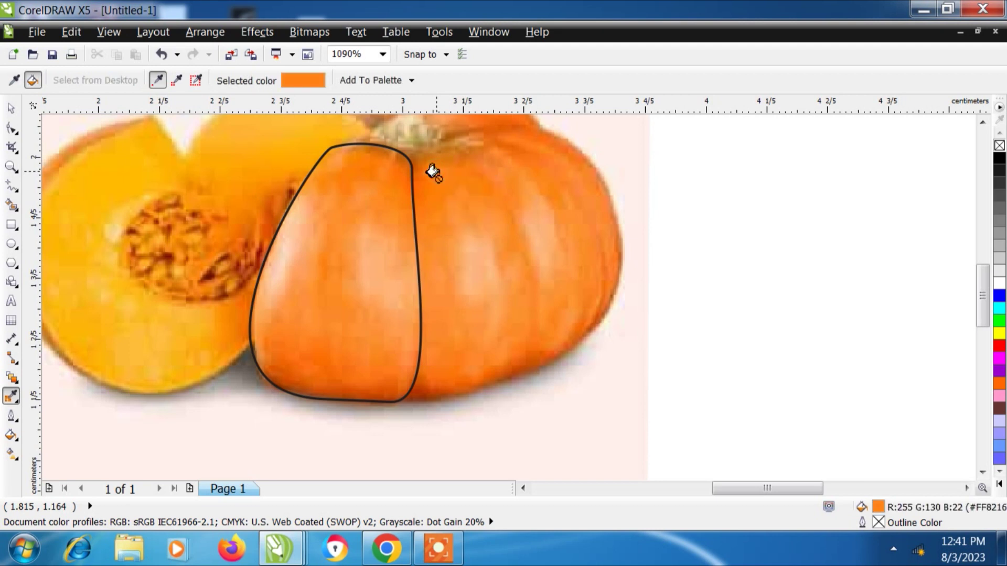
pyautogui.click(374, 270)
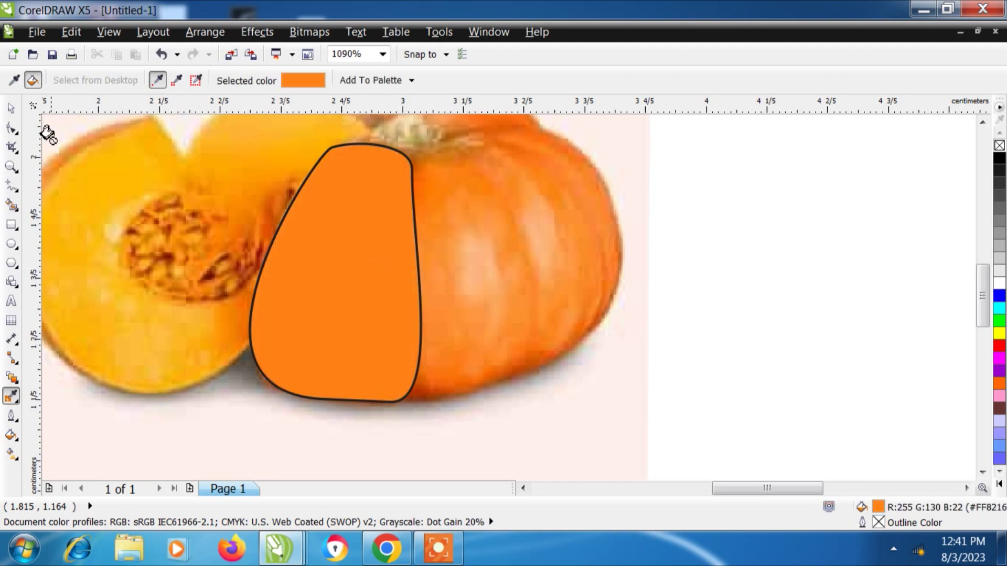
# Step: Remove the black hairline outline from the orange-filled pumpkin segment
pyautogui.click(11, 109)
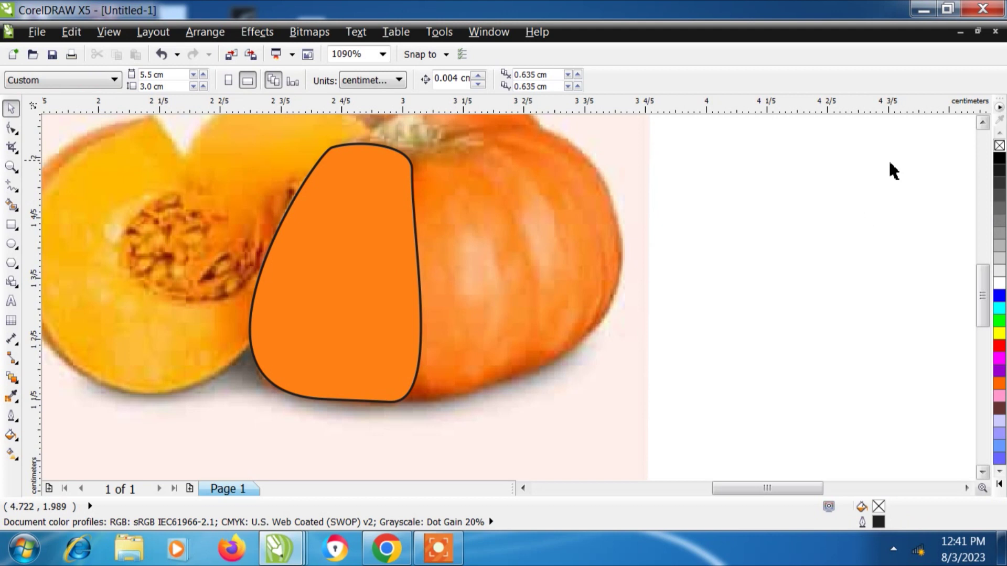
pyautogui.click(347, 234)
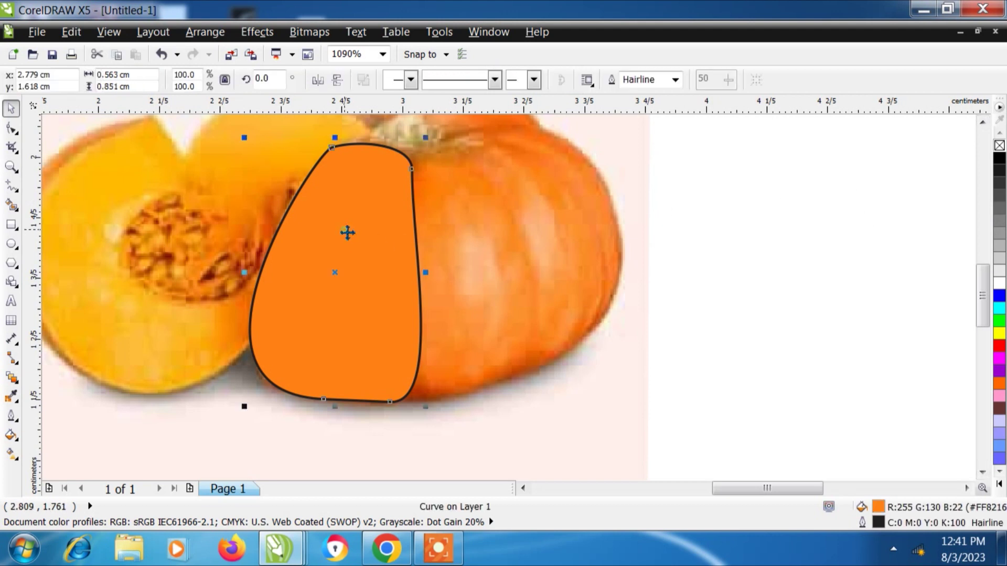
pyautogui.rightClick(999, 145)
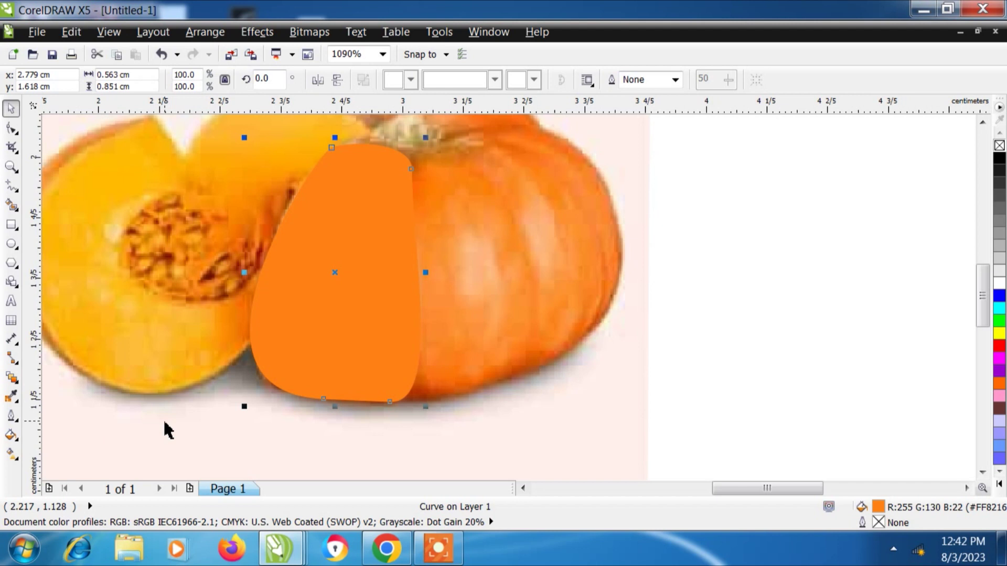
# Step: Try a linear two-color fountain fill on the segment, blending to a deeper orange at a -90° angle
pyautogui.click(11, 436)
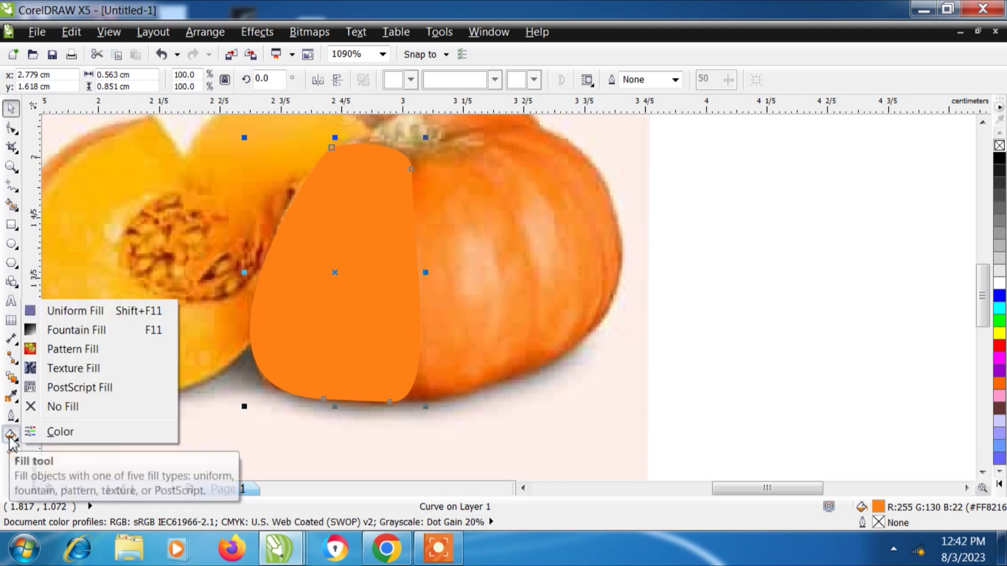
pyautogui.click(62, 329)
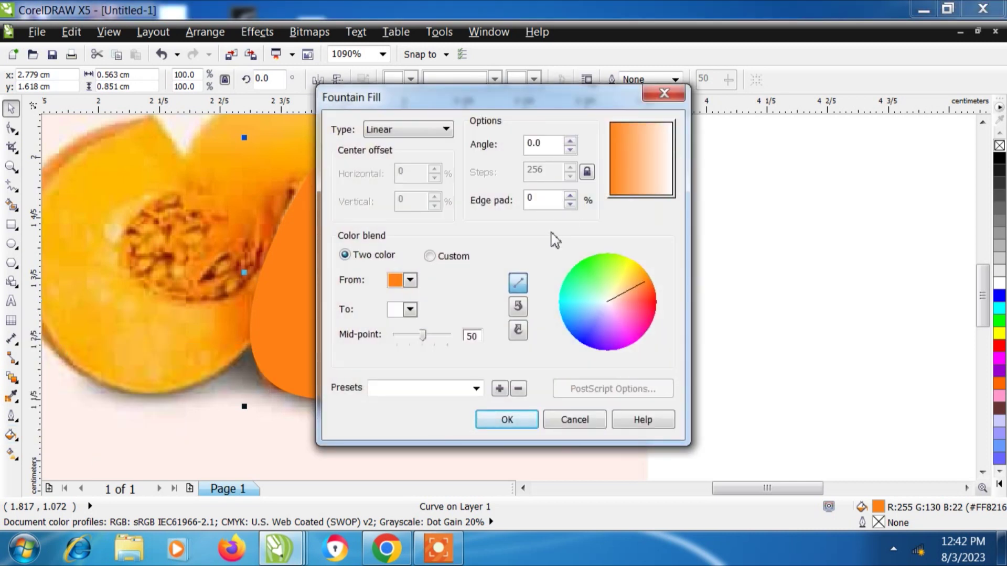
pyautogui.click(410, 310)
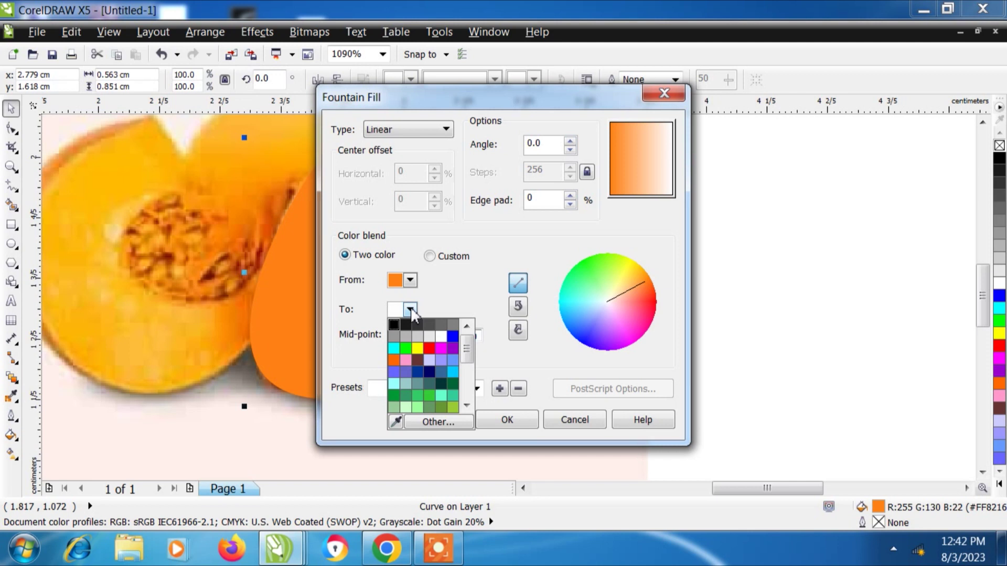
pyautogui.click(393, 360)
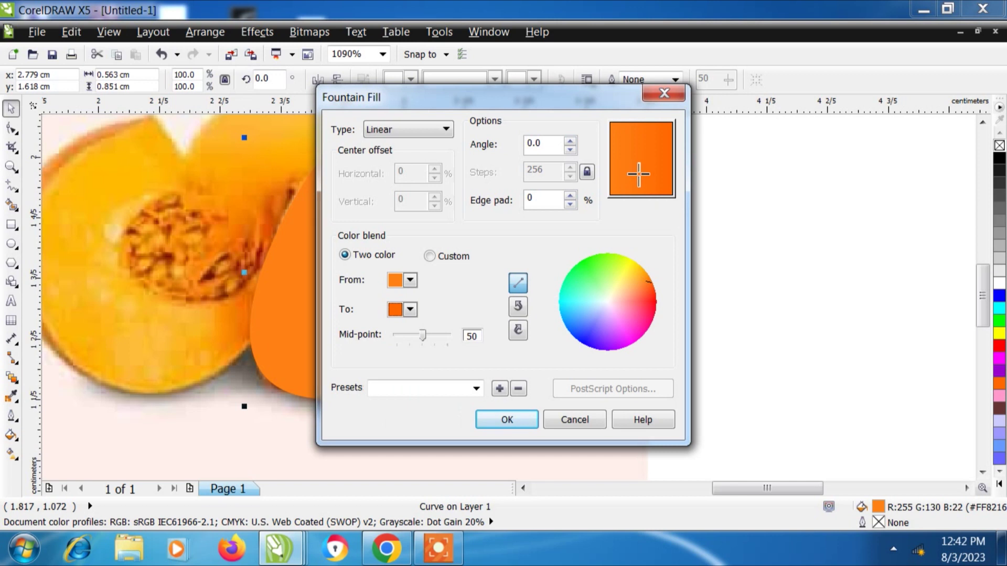
pyautogui.click(644, 163)
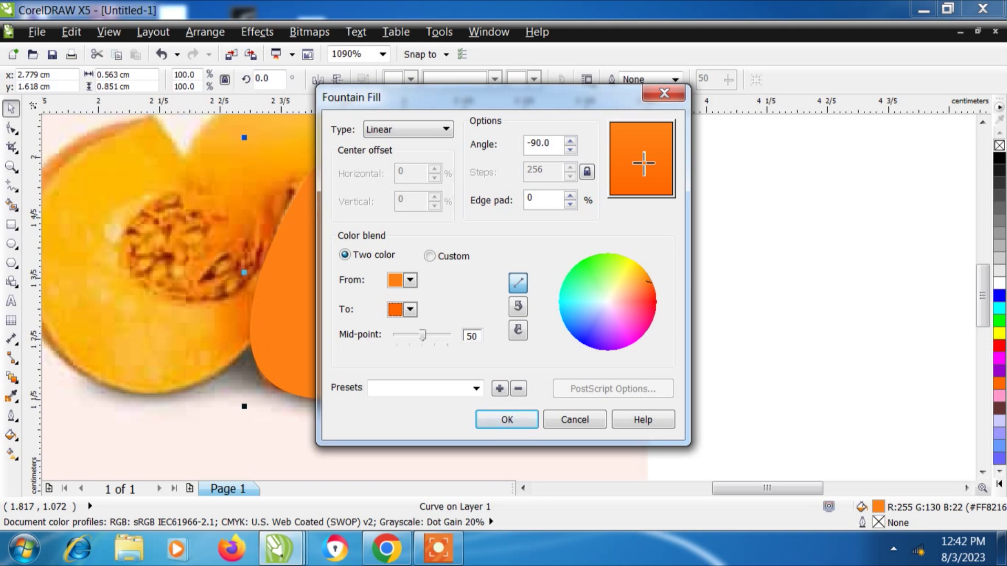
pyautogui.click(664, 93)
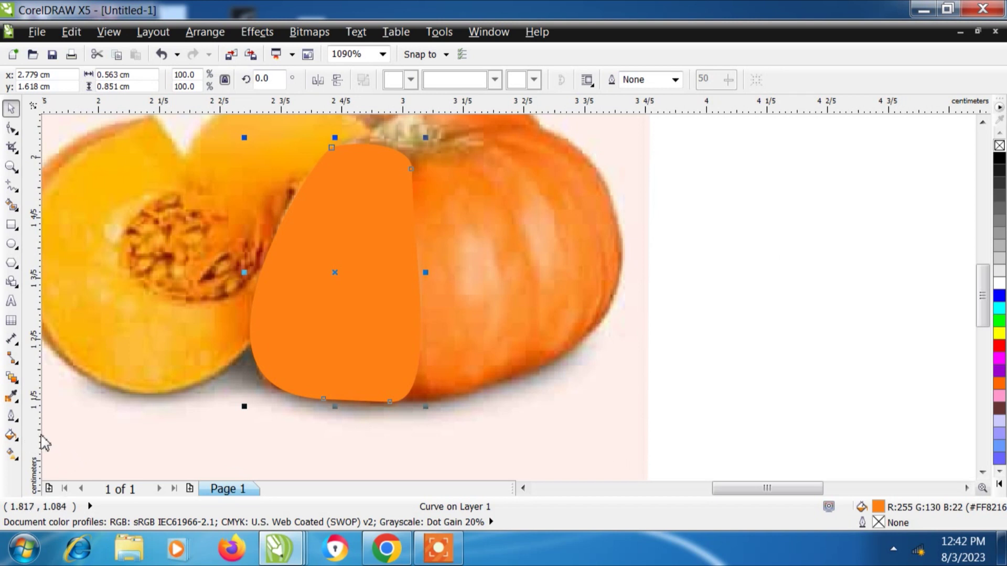
pyautogui.click(11, 435)
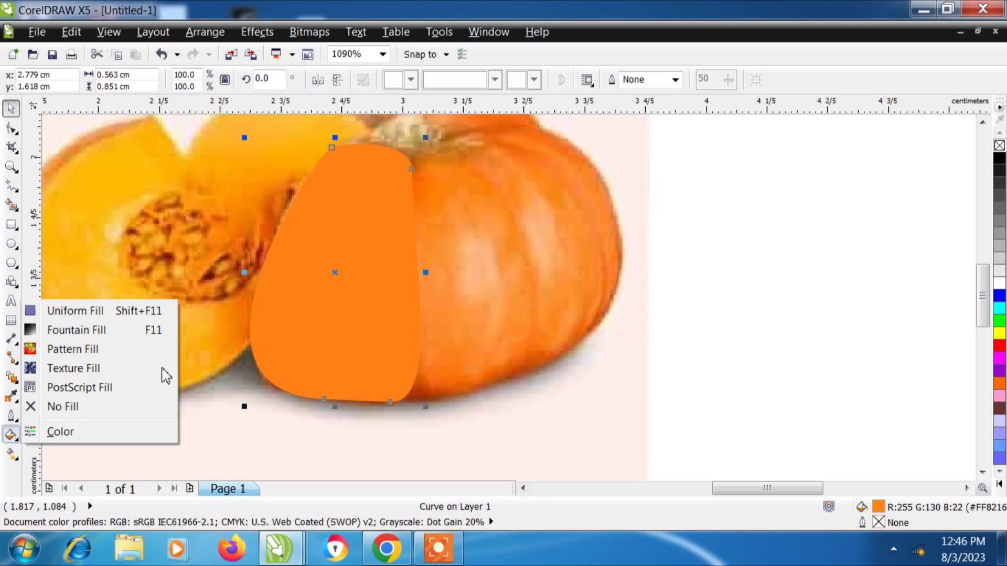
pyautogui.click(437, 551)
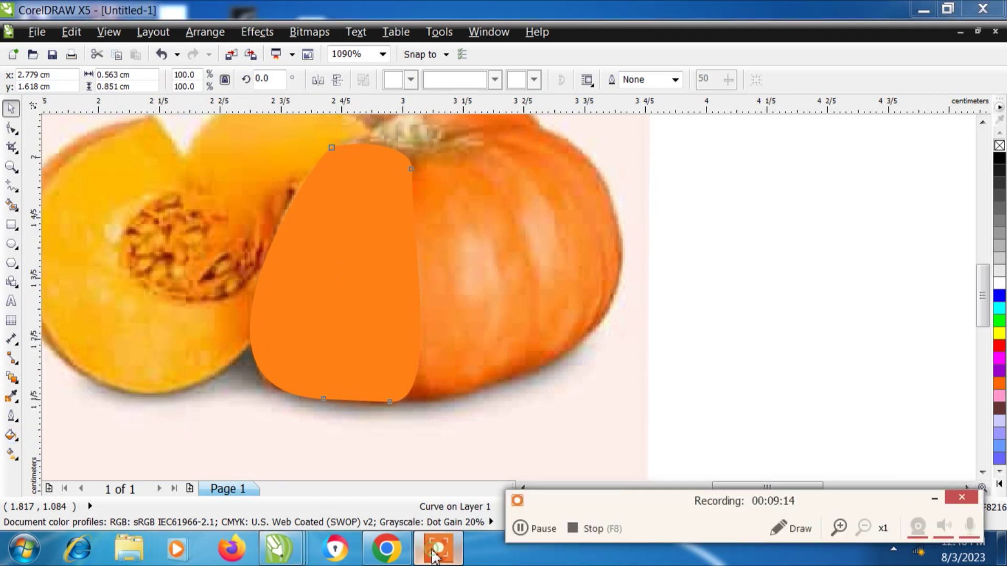
pyautogui.click(522, 530)
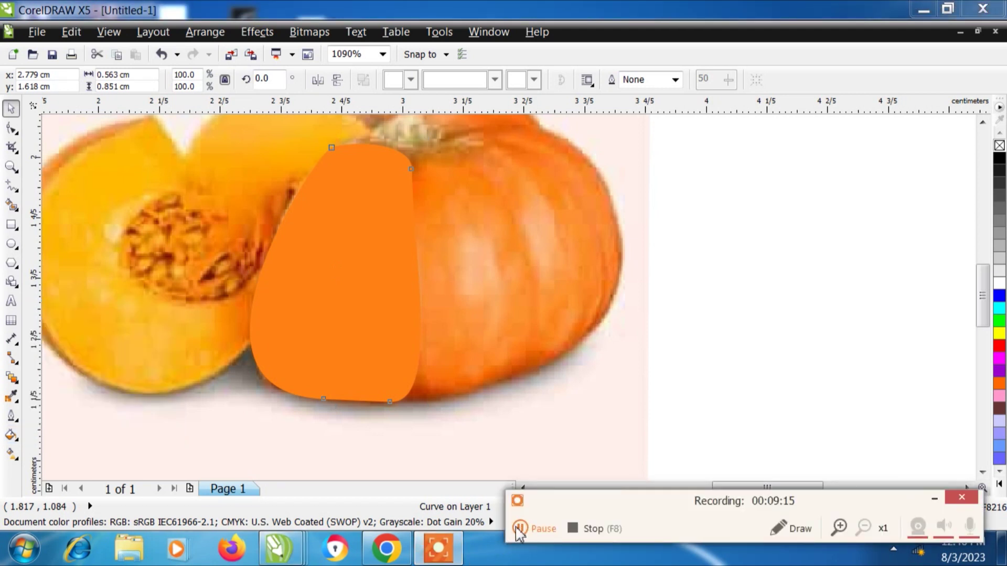
pyautogui.press('F7')
pyautogui.click(354, 236)
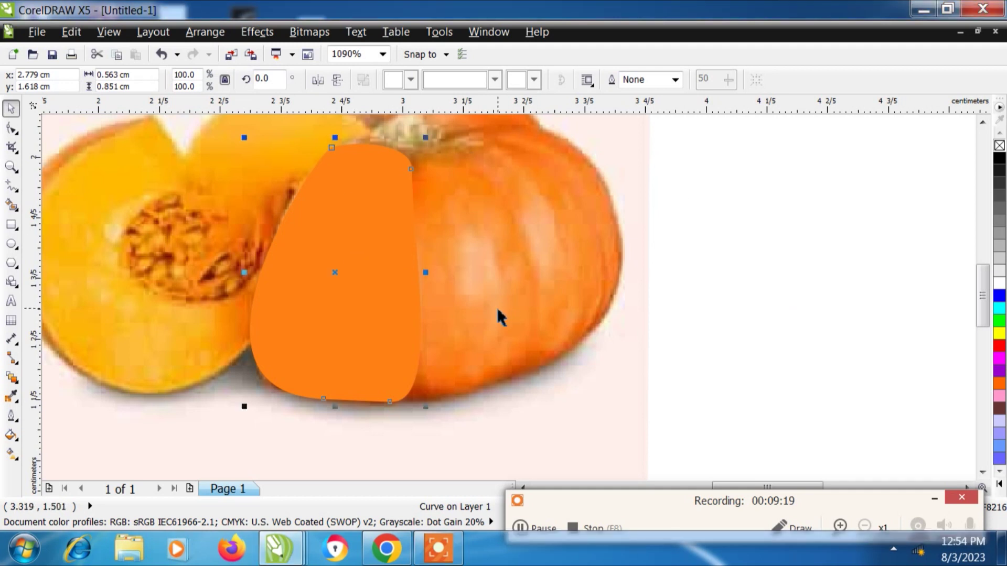
pyautogui.click(857, 392)
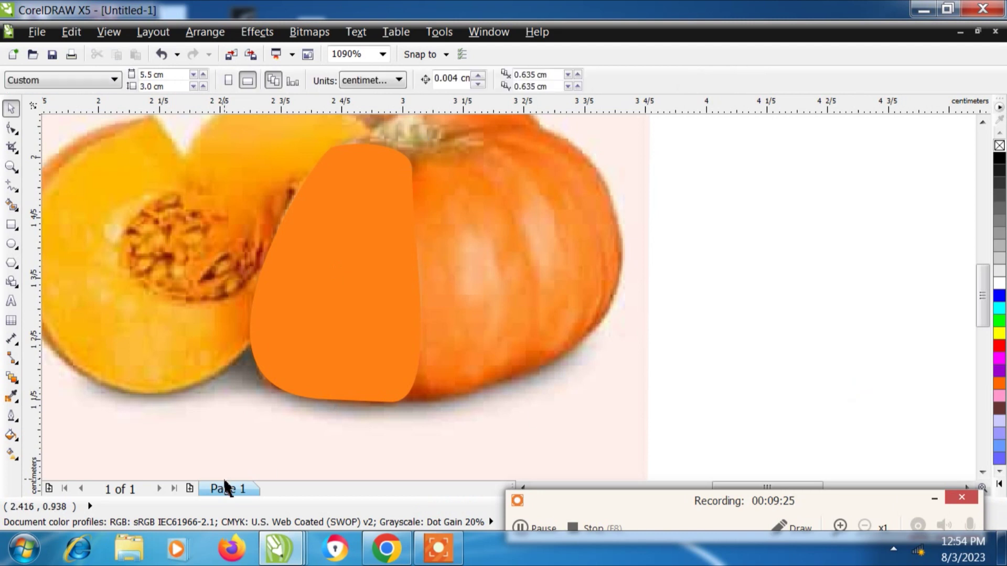
pyautogui.click(372, 304)
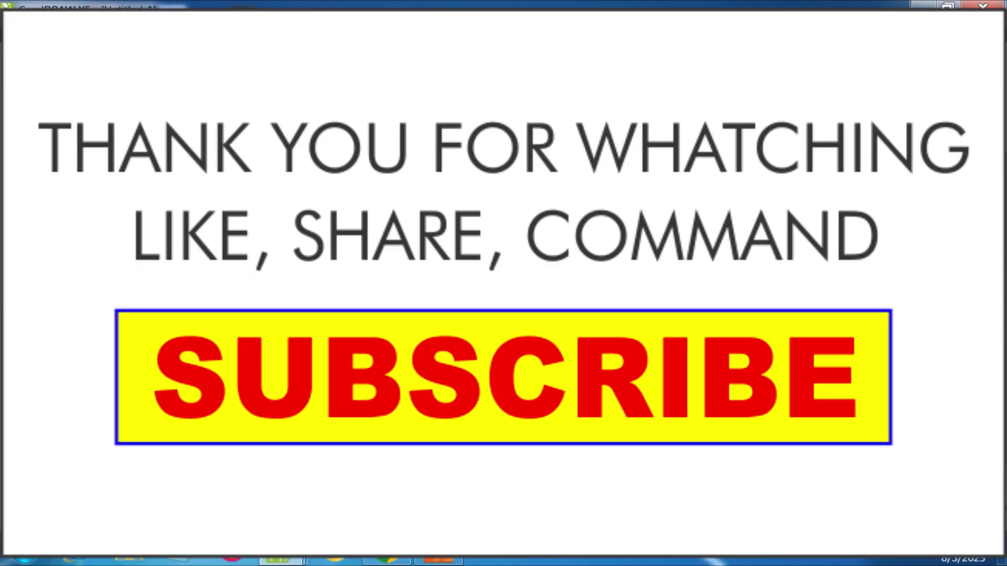